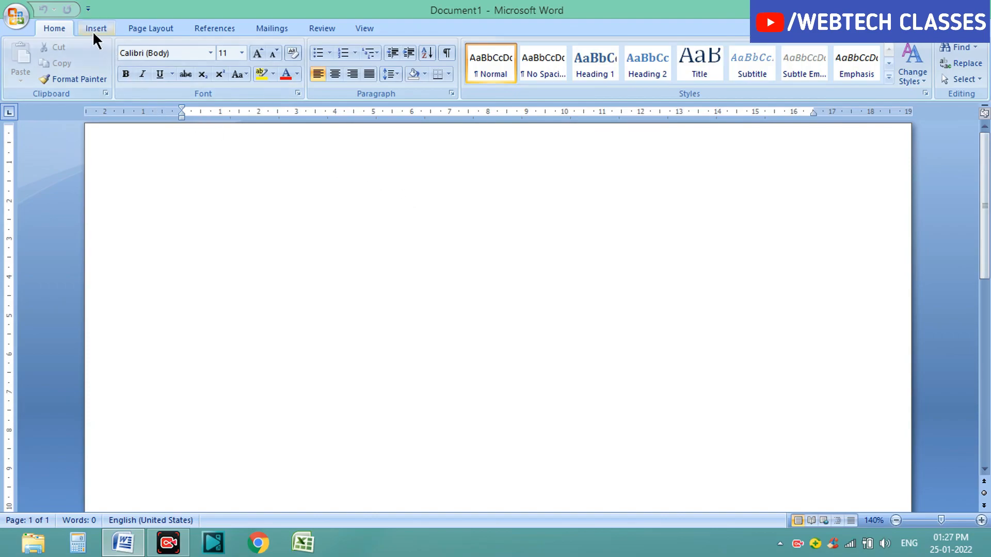
Step: Set the page orientation to Portrait
{"action": "left_click", "coordinate": [148, 29]}
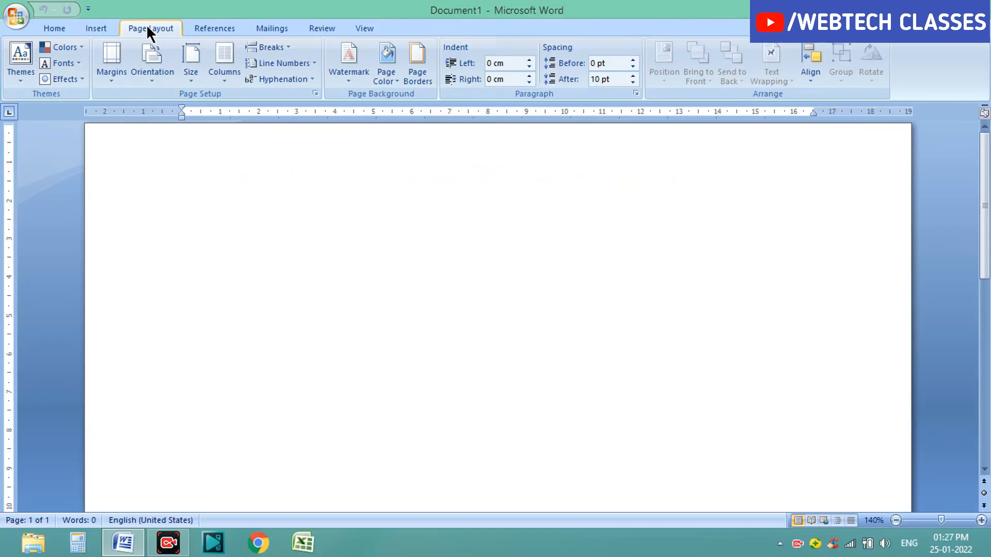
{"action": "left_click", "coordinate": [145, 79]}
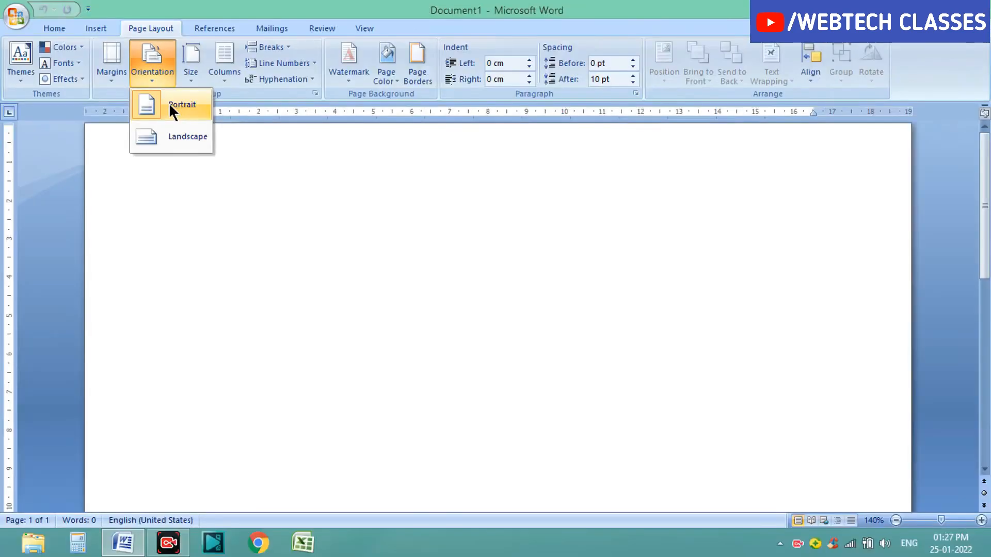
{"action": "left_click", "coordinate": [173, 93]}
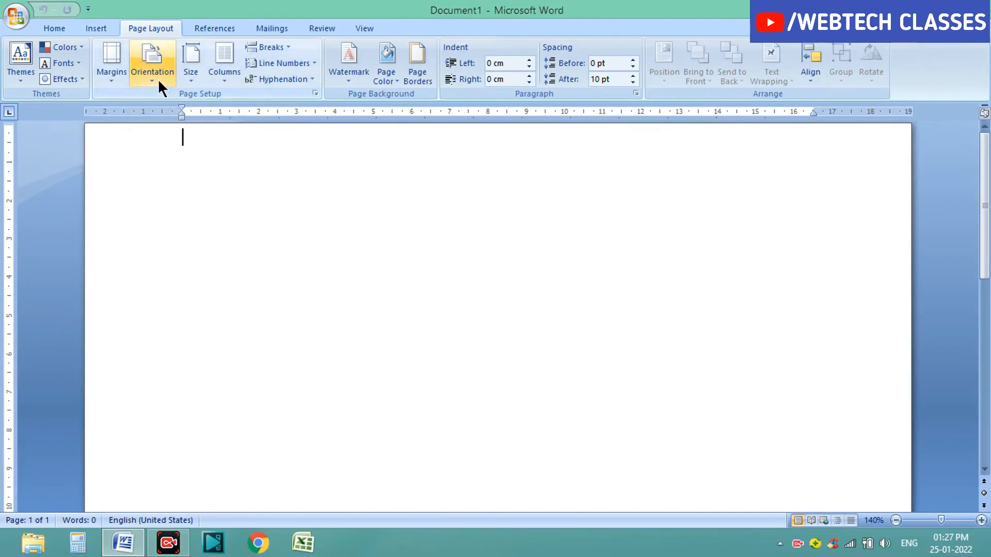
Step: Add a Box page border with a thick double-line style, 3 pt wide, applied to the whole document
{"action": "left_click", "coordinate": [419, 80]}
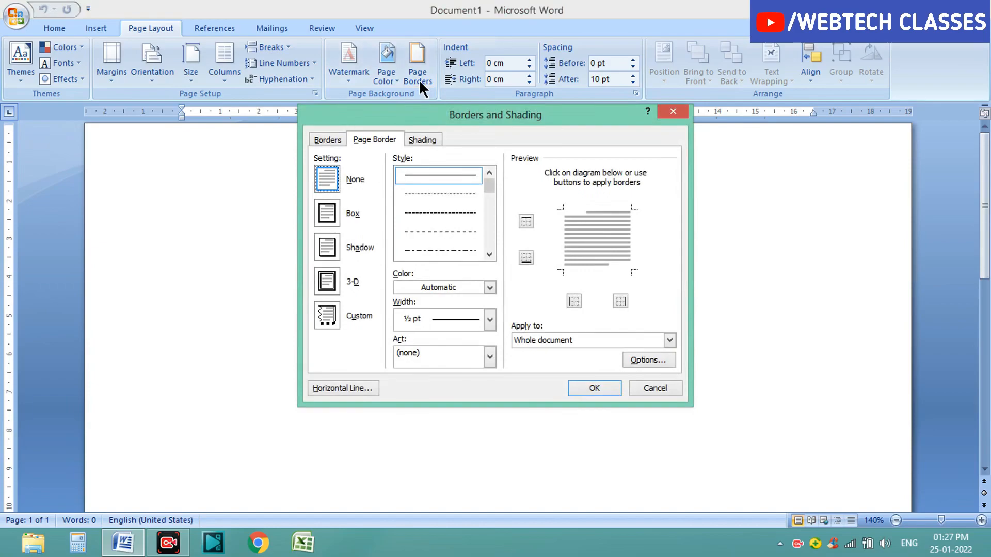
{"action": "left_click", "coordinate": [329, 213]}
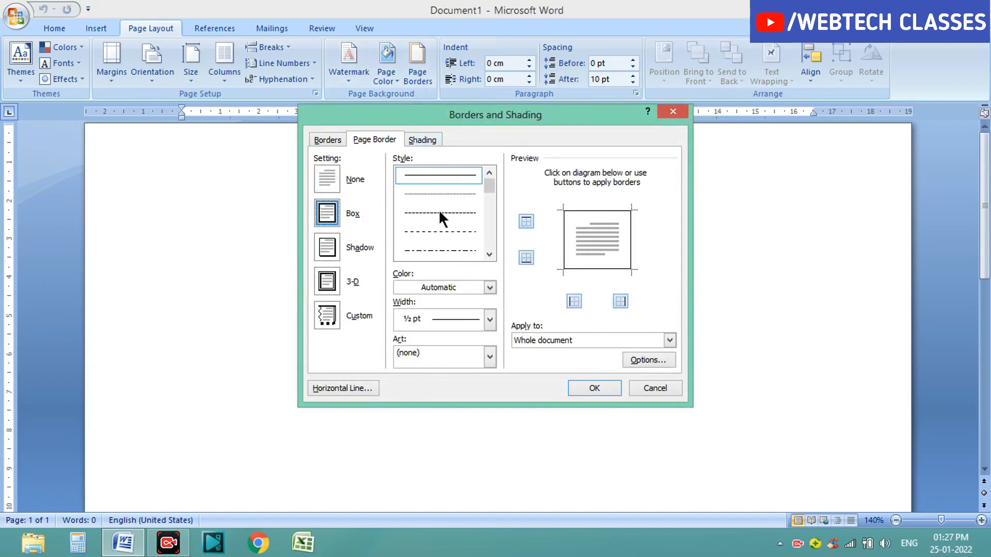
{"action": "mouse_move", "coordinate": [490, 187]}
{"action": "left_mouse_down"}
{"action": "mouse_move", "coordinate": [487, 250]}
{"action": "mouse_move", "coordinate": [489, 183]}
{"action": "mouse_move", "coordinate": [489, 193]}
{"action": "left_mouse_up"}
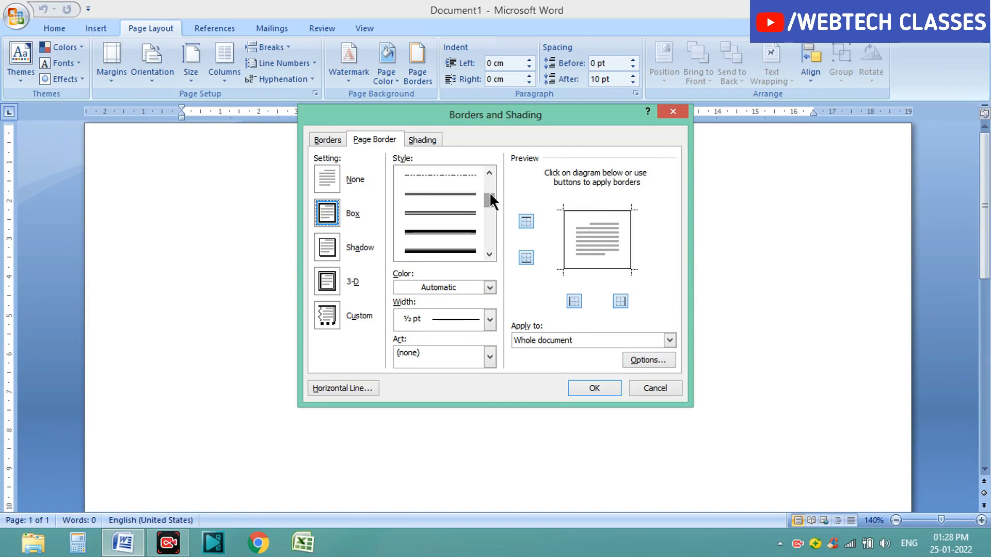
{"action": "left_click", "coordinate": [459, 231]}
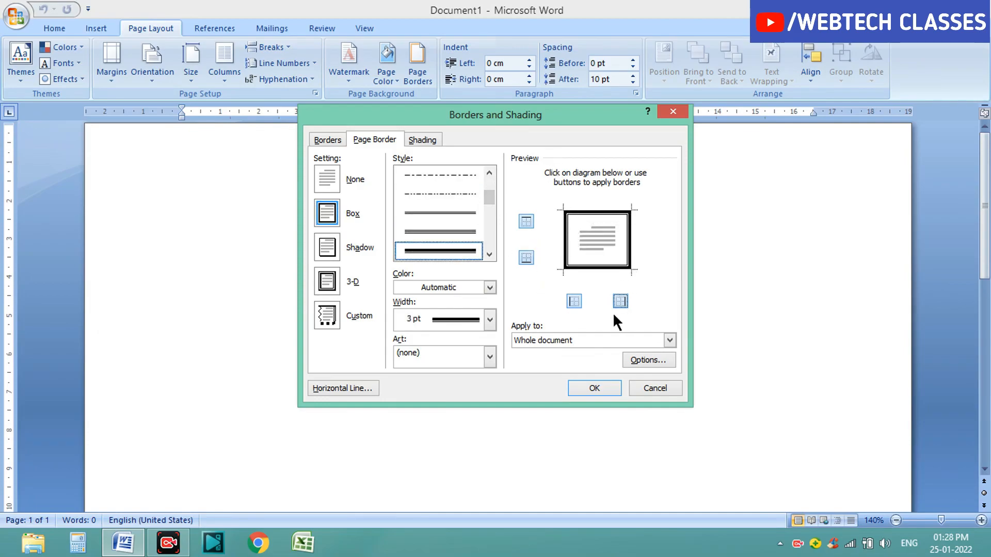
{"action": "left_click", "coordinate": [669, 339]}
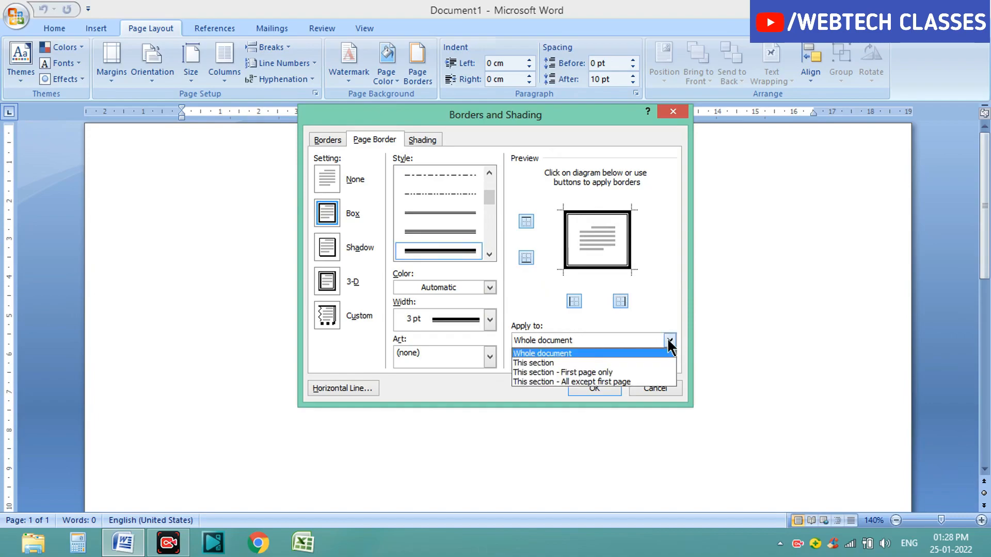
{"action": "left_click", "coordinate": [636, 355]}
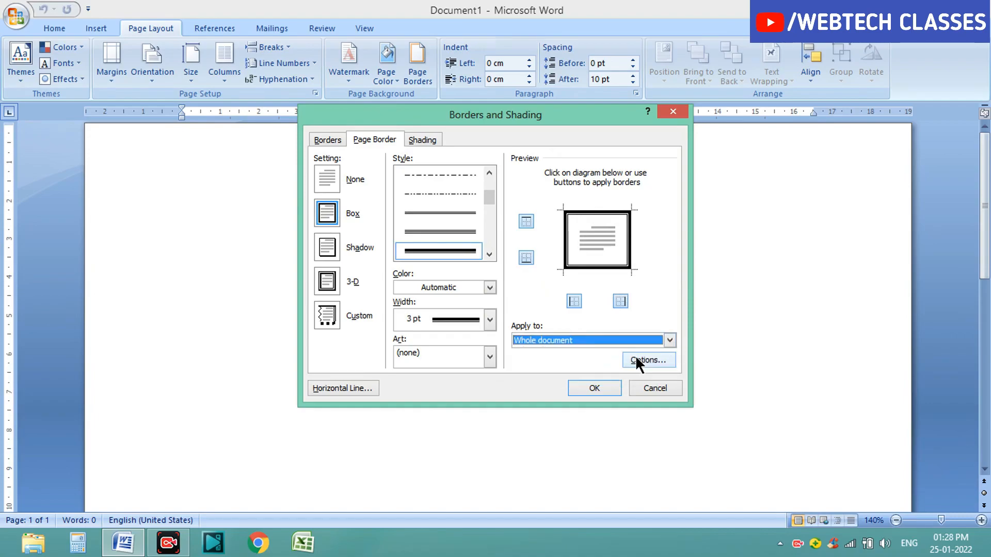
{"action": "left_click", "coordinate": [584, 389]}
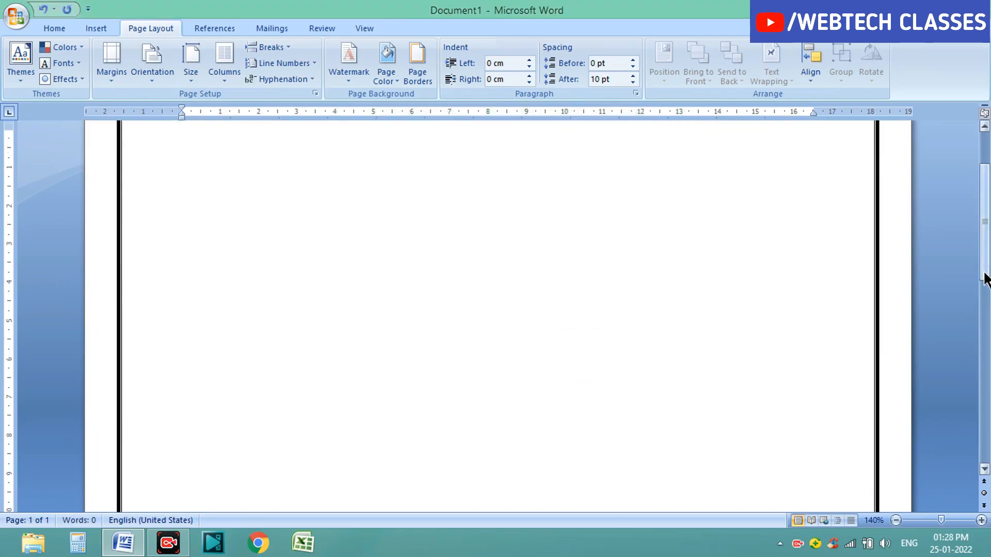
Step: Type a long line of filler h characters on the first line
{"action": "left_click_drag", "start_coordinate": [986, 277], "coordinate": [987, 216]}
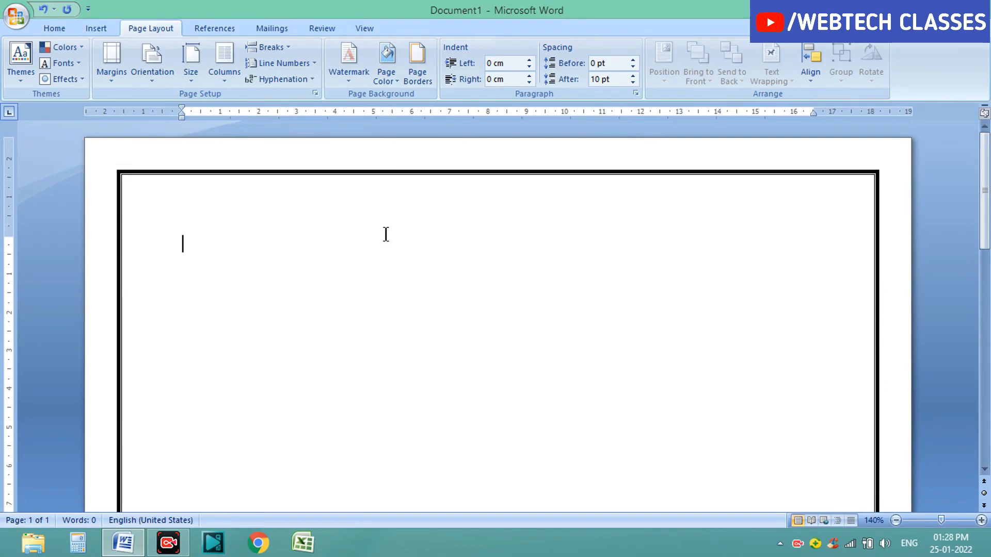
{"action": "type", "text": "hhhhhhhhhhhhhhhhhhhhhhhhhhhhhhhhhhhhhhhhhhhhhh"}
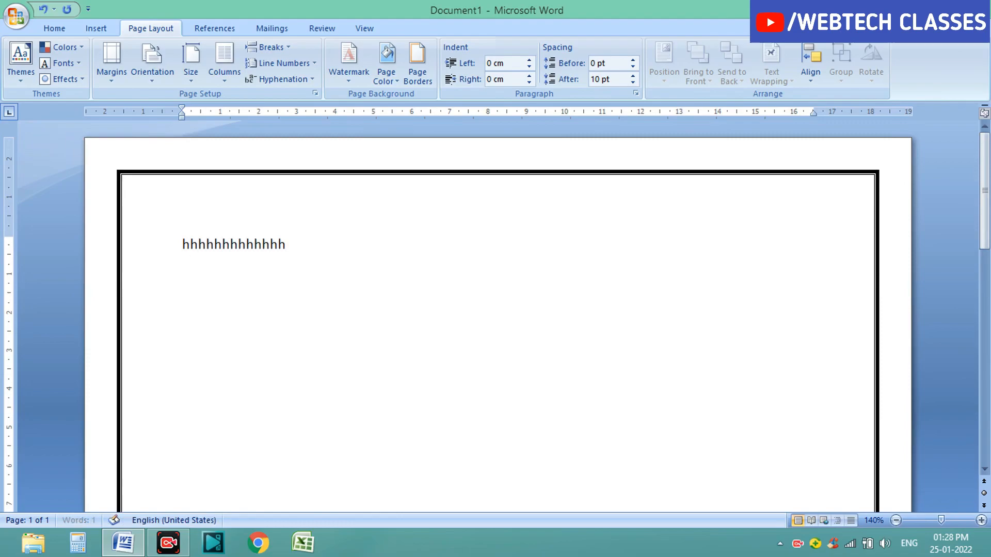
{"action": "type", "text": "hhhh"}
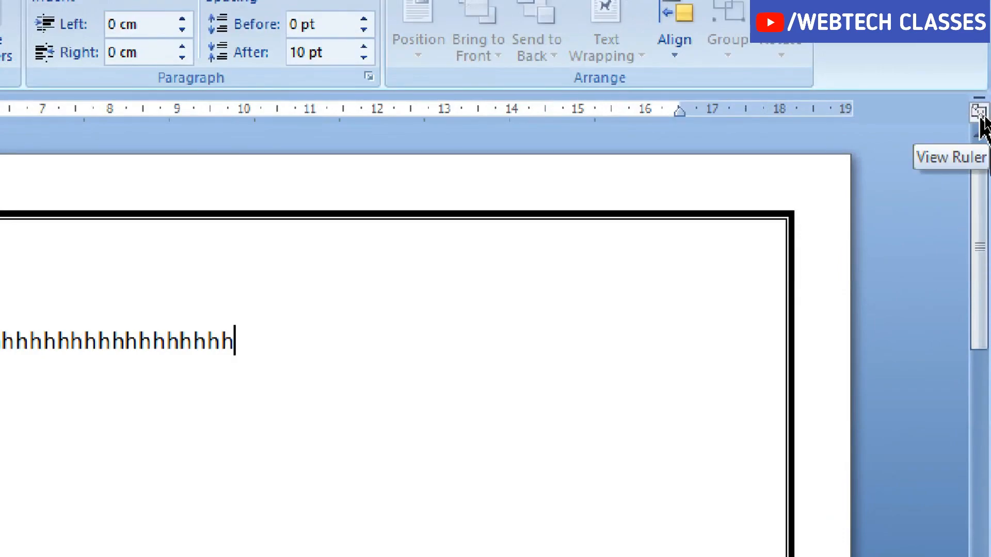
Step: Set the paragraph's left indent to -0.75 cm and right indent to -0.74 cm using the ruler markers
{"action": "left_click", "coordinate": [979, 114]}
{"action": "left_click", "coordinate": [980, 113]}
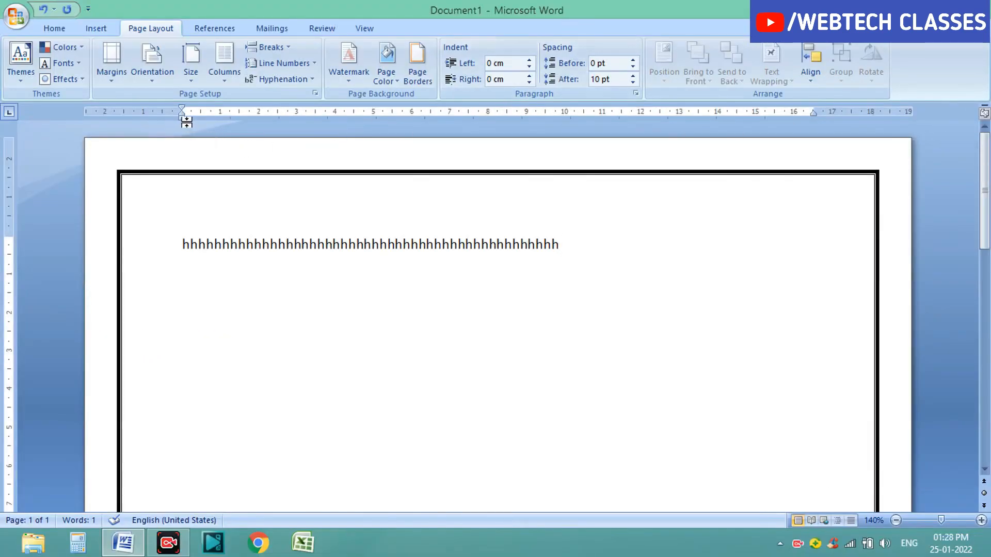
{"action": "left_click_drag", "start_coordinate": [180, 118], "coordinate": [156, 117]}
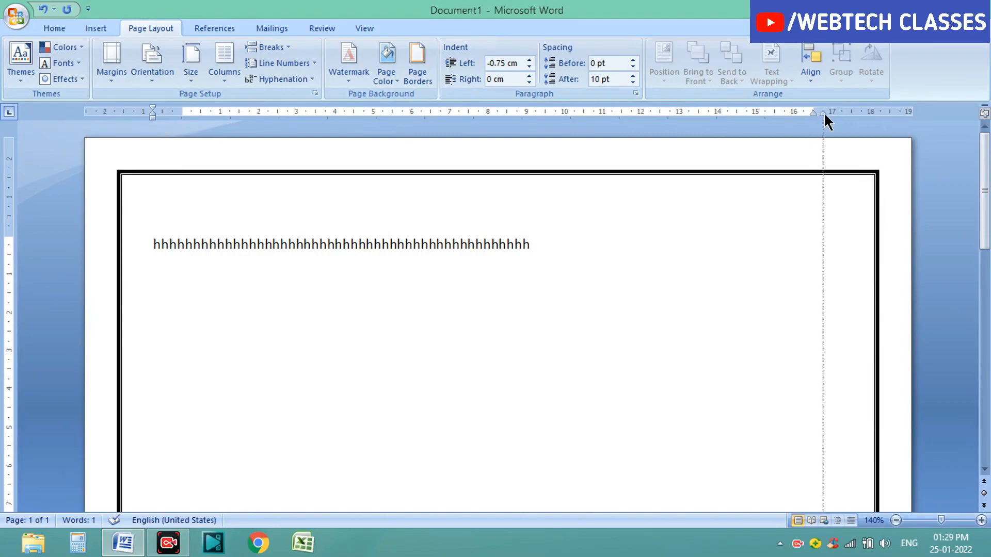
{"action": "left_click_drag", "start_coordinate": [842, 116], "coordinate": [843, 110]}
{"action": "left_click_drag", "start_coordinate": [9, 236], "coordinate": [13, 201]}
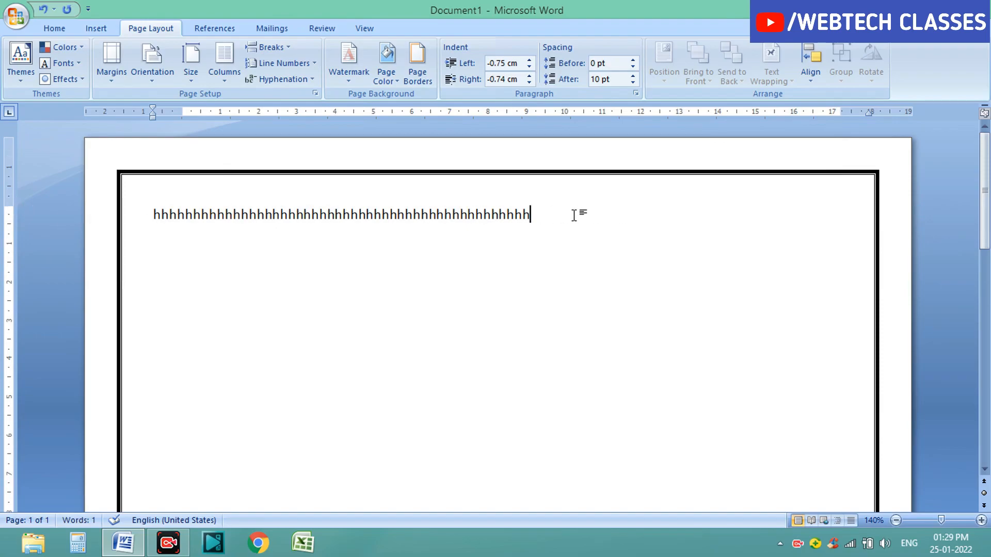
Step: Delete all the filler text
{"action": "key", "text": "BackSpace"}
{"action": "key", "text": "BackSpace"}
{"action": "key", "text": "BackSpace"}
{"action": "key", "text": "BackSpace"}
{"action": "key", "text": "BackSpace"}
{"action": "key", "text": "BackSpace"}
{"action": "key", "text": "BackSpace"}
{"action": "key", "text": "BackSpace"}
{"action": "key", "text": "BackSpace"}
{"action": "key", "text": "BackSpace"}
{"action": "key", "text": "BackSpace"}
{"action": "key", "text": "BackSpace"}
{"action": "key", "text": "BackSpace"}
{"action": "key", "text": "BackSpace"}
{"action": "key", "text": "BackSpace"}
{"action": "key", "text": "BackSpace"}
{"action": "key", "text": "BackSpace"}
{"action": "key", "text": "BackSpace"}
{"action": "key", "text": "BackSpace"}
{"action": "key", "text": "BackSpace"}
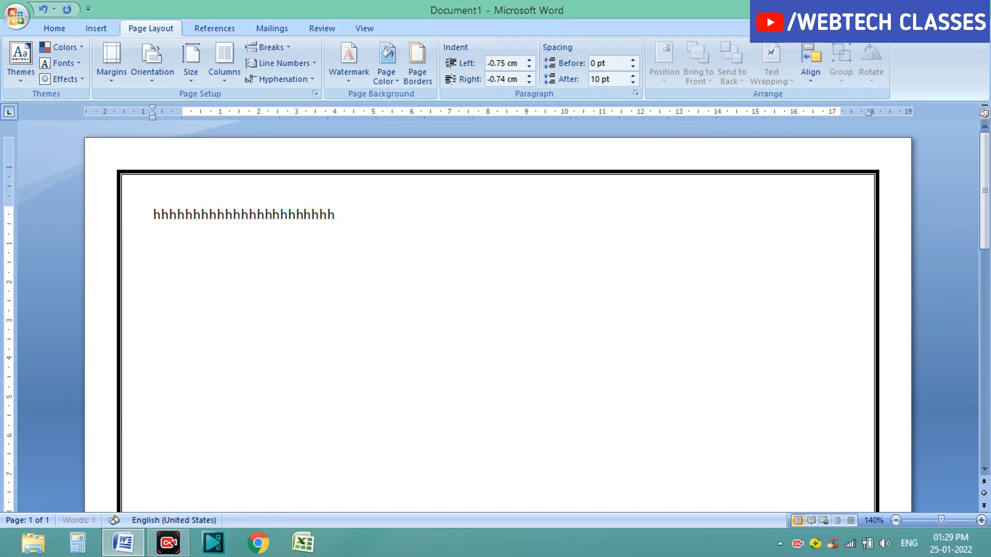
{"action": "key", "text": "BackSpace"}
{"action": "key", "text": "BackSpace"}
{"action": "key", "text": "BackSpace"}
{"action": "key", "text": "BackSpace"}
{"action": "key", "text": "BackSpace"}
{"action": "key", "text": "BackSpace"}
{"action": "key", "text": "BackSpace"}
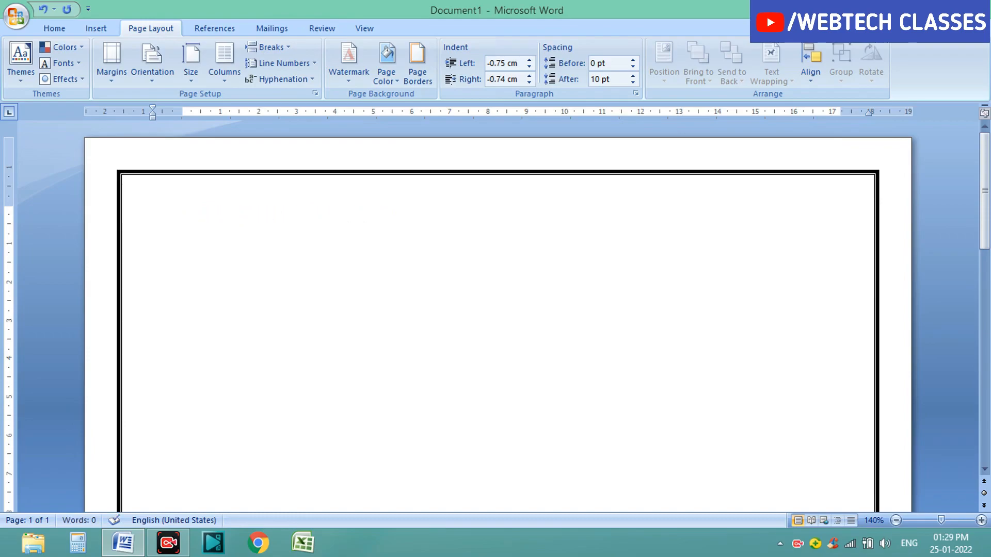
Step: Type the heading RESUME and center it
{"action": "type", "text": "RESUME"}
{"action": "left_click", "coordinate": [151, 216]}
{"action": "left_click_drag", "start_coordinate": [151, 215], "coordinate": [210, 215]}
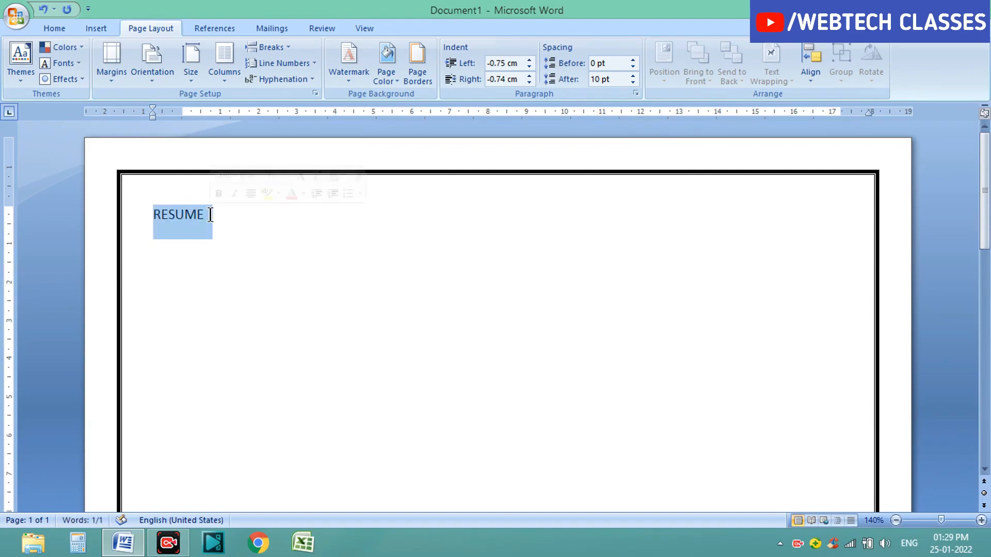
{"action": "left_click", "coordinate": [53, 28]}
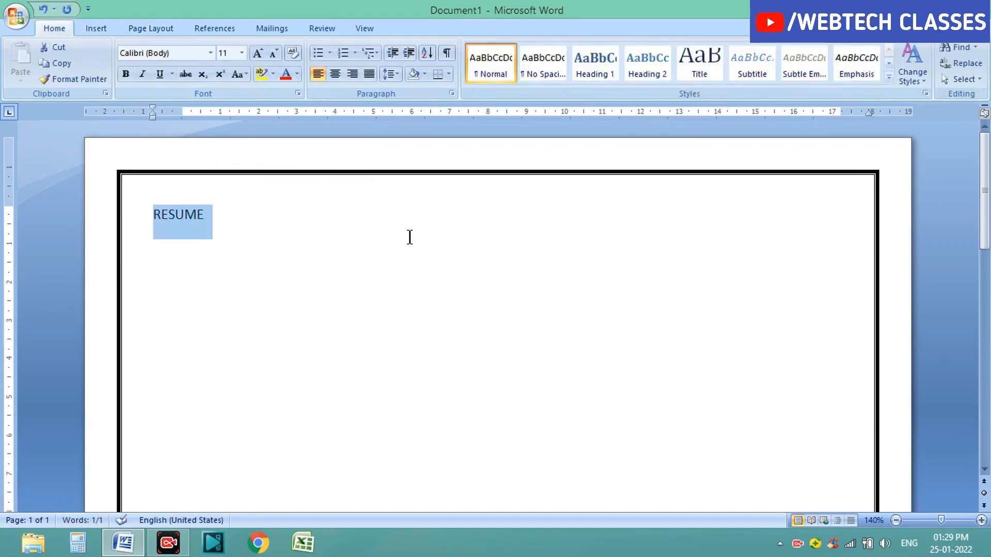
{"action": "left_click", "coordinate": [334, 75]}
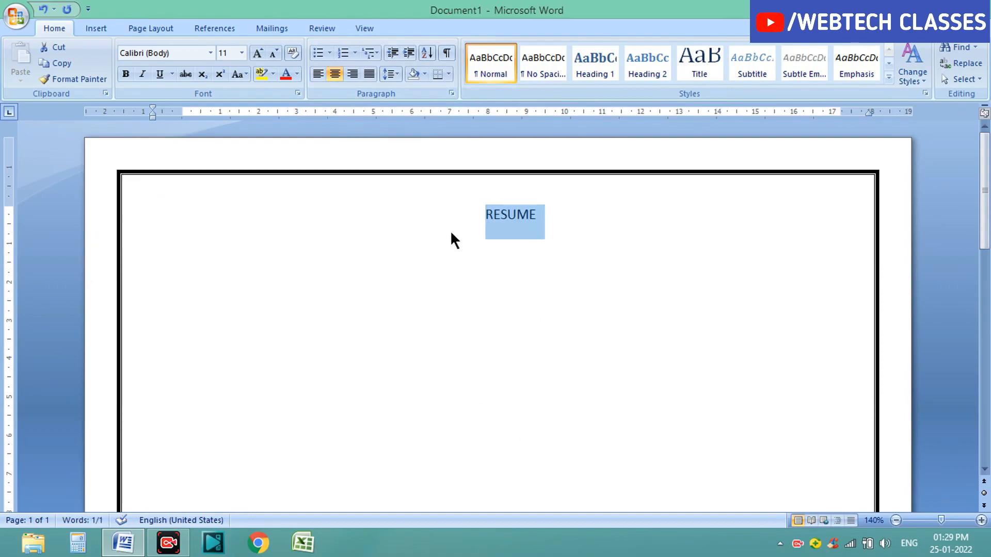
Step: Make the RESUME heading bold at 26 pt
{"action": "left_click", "coordinate": [128, 73]}
{"action": "left_click", "coordinate": [242, 53]}
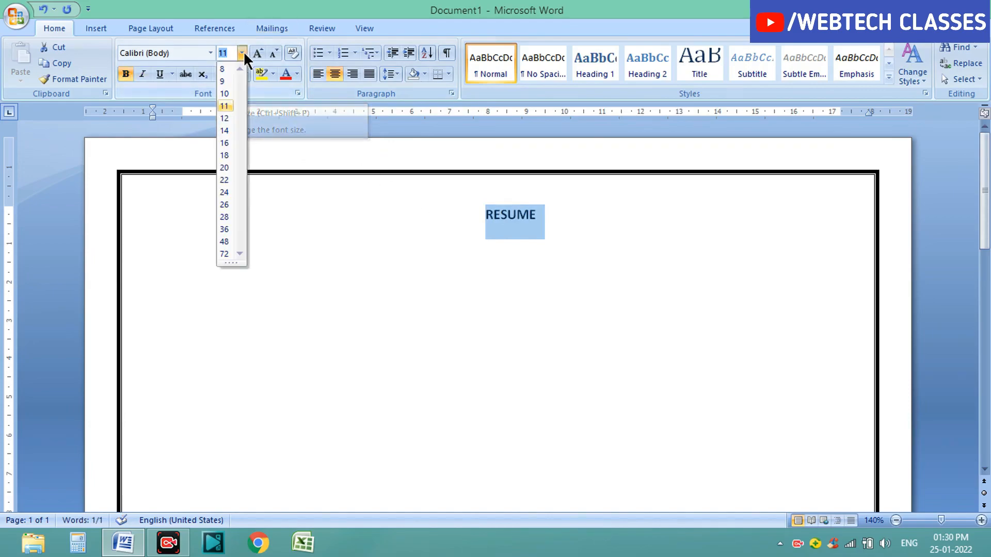
{"action": "left_click", "coordinate": [221, 206]}
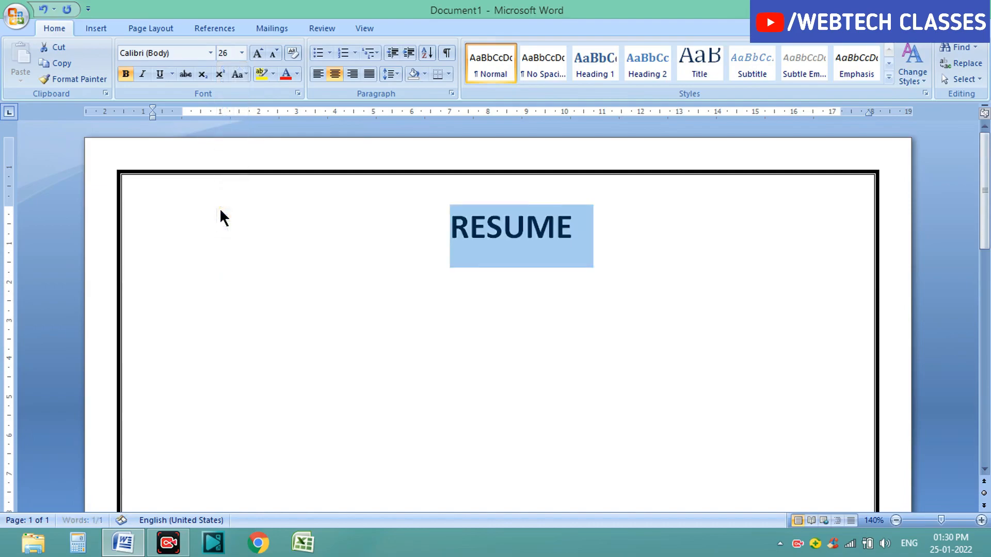
{"action": "left_click", "coordinate": [294, 171]}
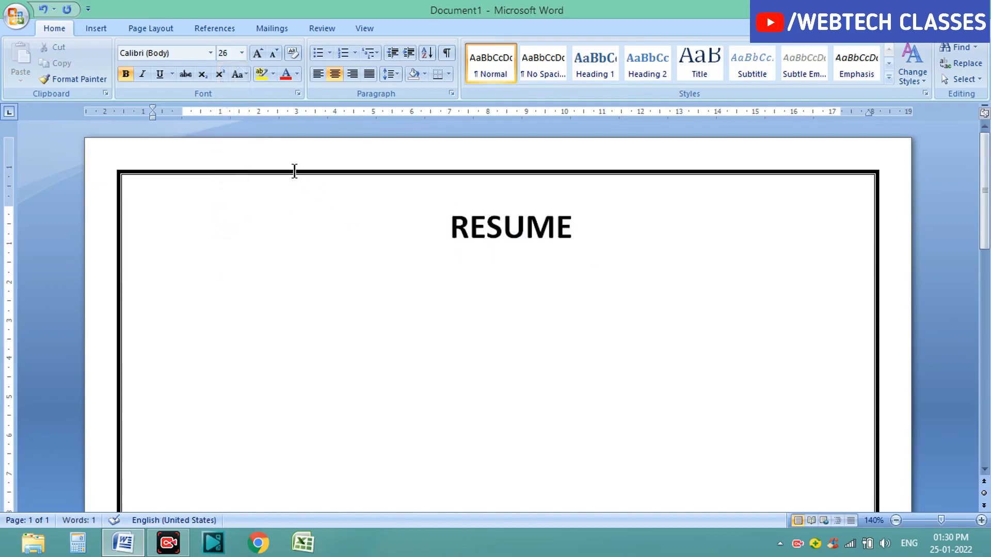
Step: Underline the RESUME heading
{"action": "left_click_drag", "start_coordinate": [463, 216], "coordinate": [591, 225]}
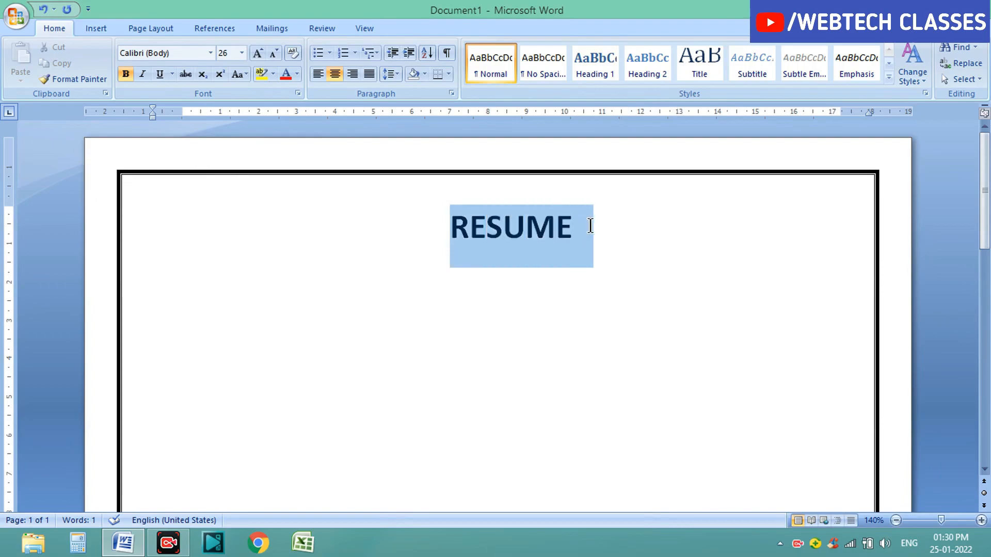
{"action": "left_click", "coordinate": [159, 76]}
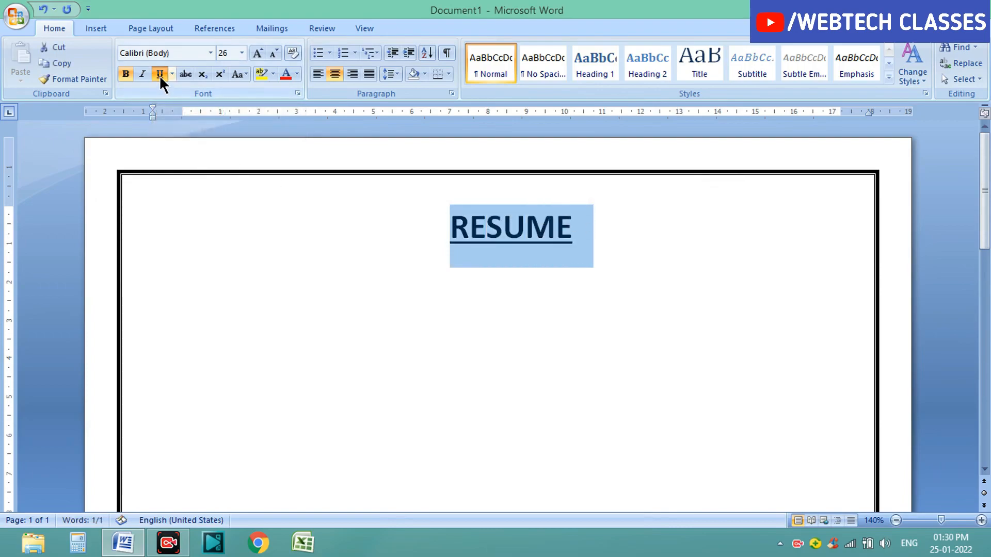
{"action": "left_click", "coordinate": [327, 281]}
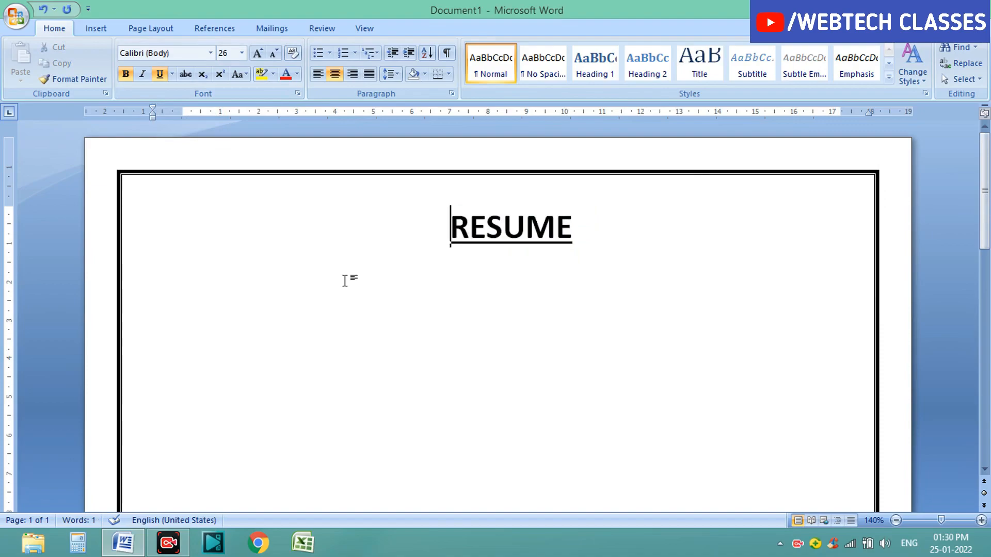
Step: Start a new left-aligned line below the heading
{"action": "left_click", "coordinate": [590, 238]}
{"action": "key", "text": "Return"}
{"action": "left_click", "coordinate": [314, 76]}
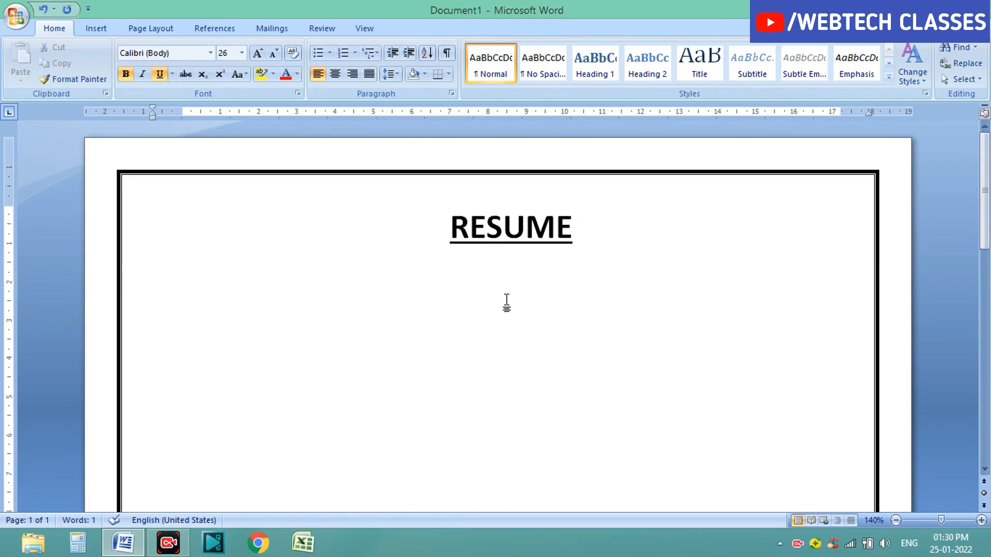
Step: Shrink the font size to 18 pt and type the applicant's full name
{"action": "double_click", "coordinate": [274, 54]}
{"action": "double_click", "coordinate": [274, 55]}
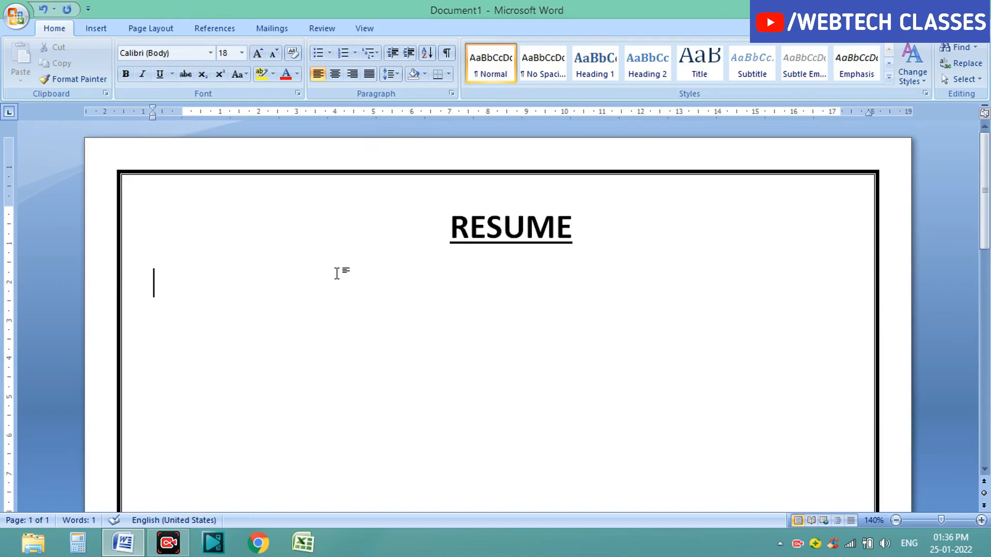
{"action": "type", "text": "RAVI KUMAR"}
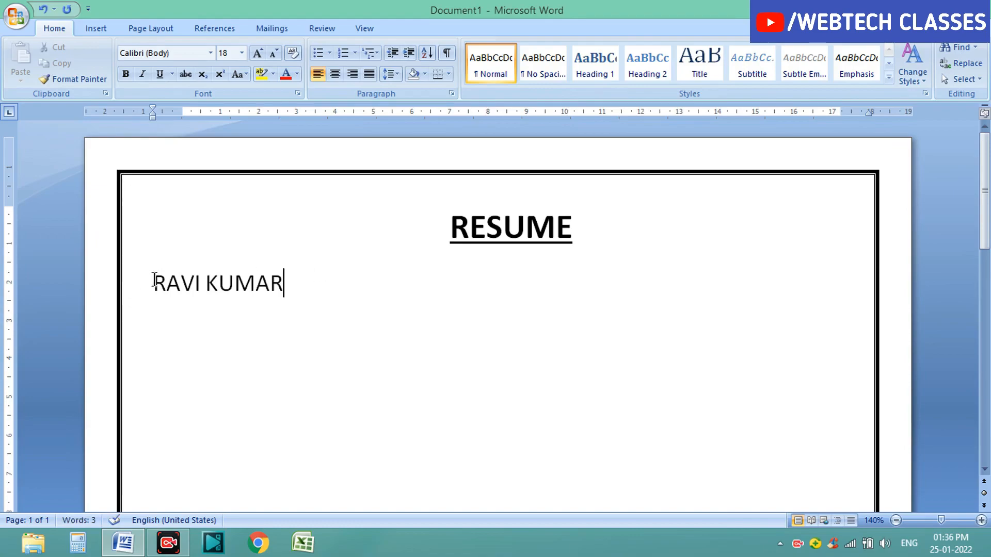
Step: Make the name bold and enlarge it to 20 pt
{"action": "left_click_drag", "start_coordinate": [154, 282], "coordinate": [298, 277]}
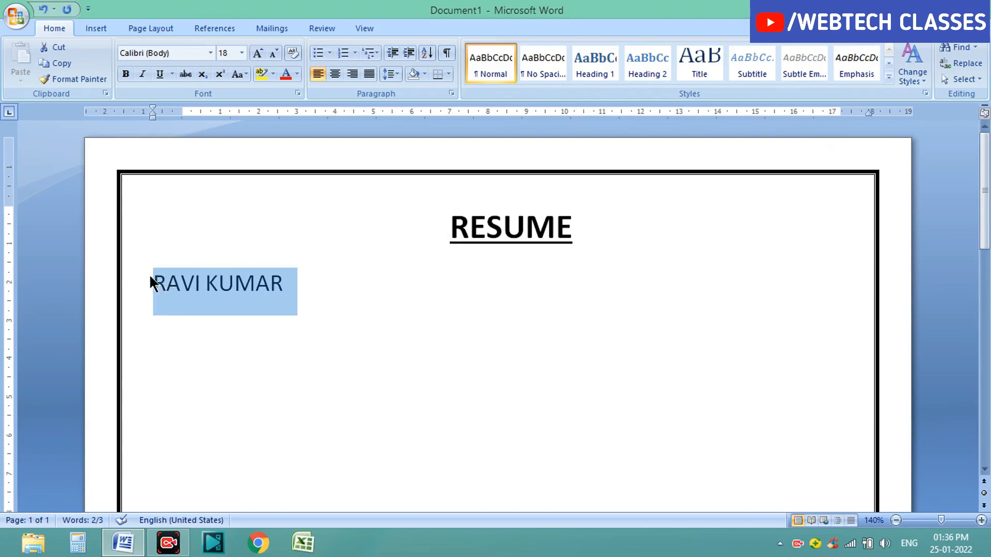
{"action": "left_click", "coordinate": [124, 75]}
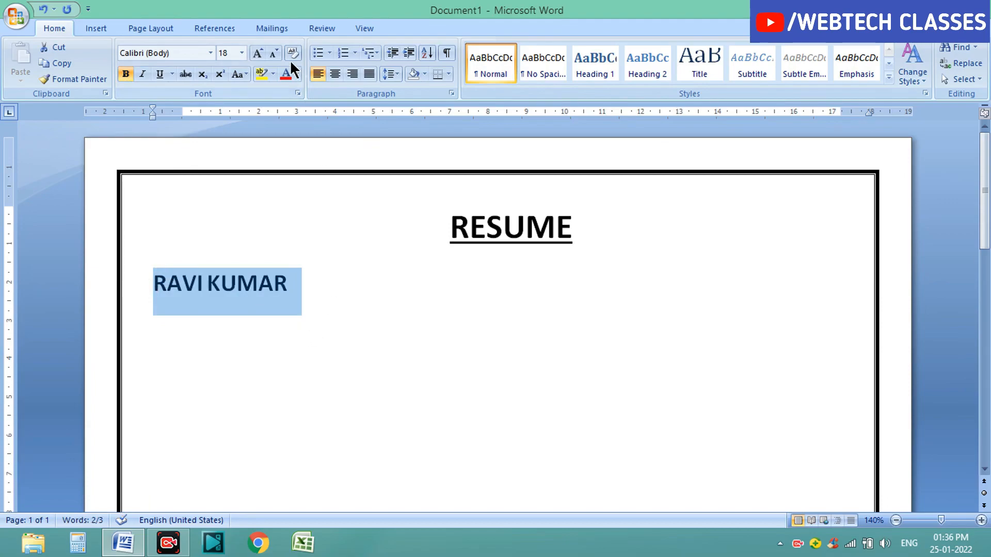
{"action": "left_click", "coordinate": [256, 52]}
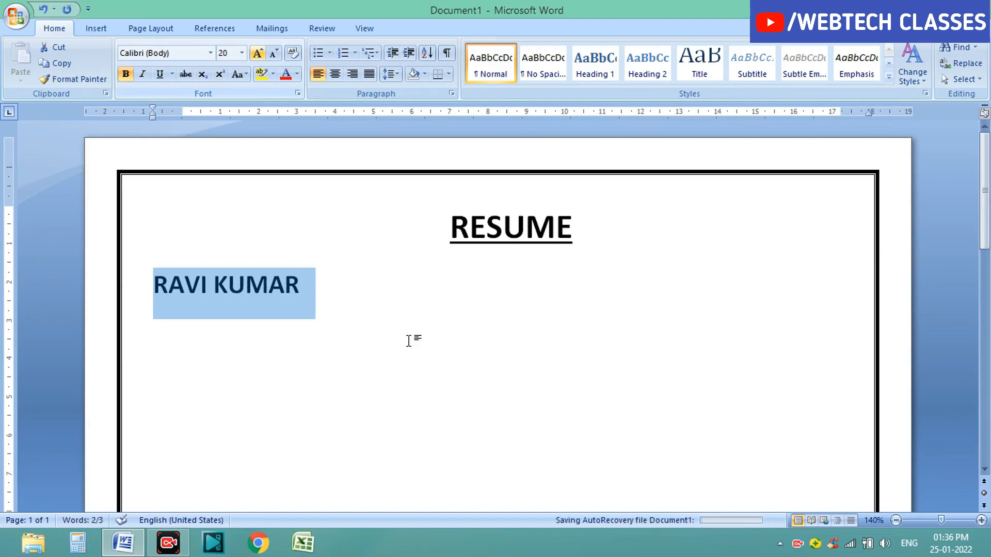
{"action": "left_click", "coordinate": [365, 292]}
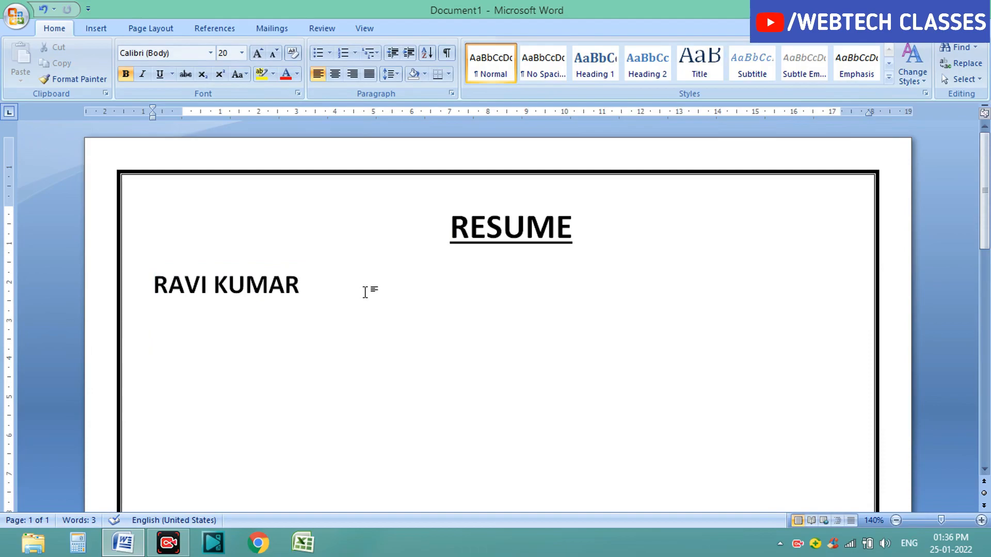
Step: Start a new line and type the label Address
{"action": "key", "text": "Return"}
{"action": "type", "text": "Address"}
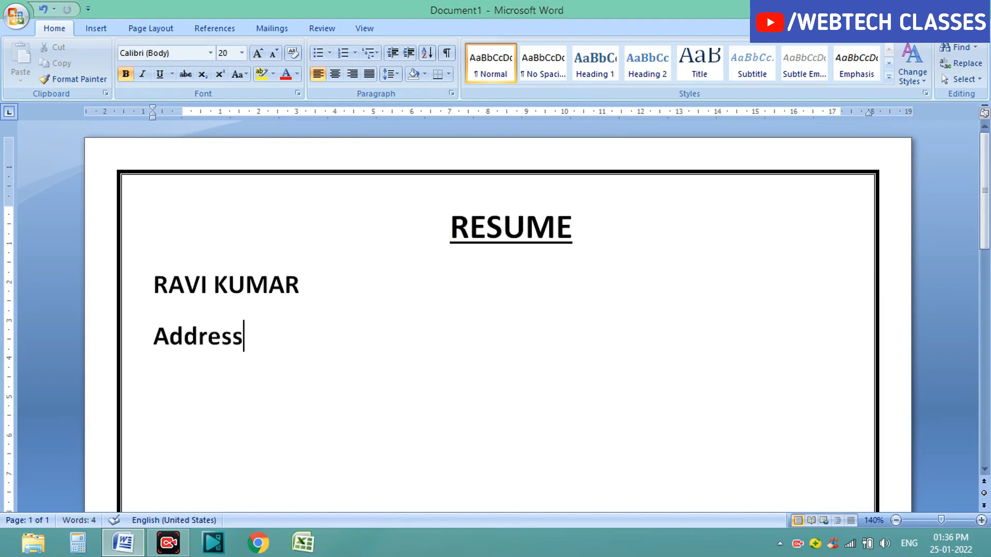
Step: Add a colon after the Address label and enter xyz as the address
{"action": "key", "text": "Return"}
{"action": "key", "text": "Return"}
{"action": "key", "text": "Return"}
{"action": "key", "text": "Return"}
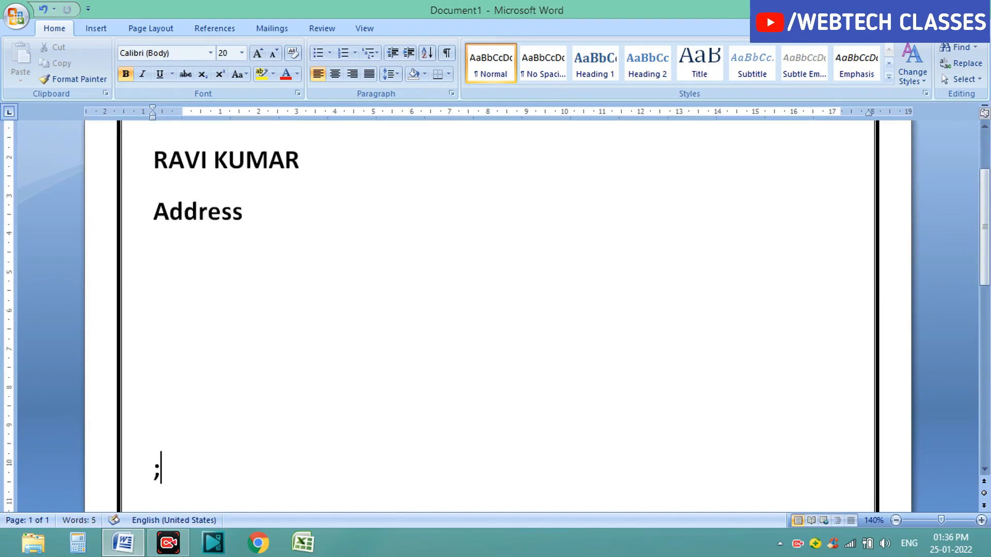
{"action": "key", "text": "BackSpace"}
{"action": "key", "text": "BackSpace"}
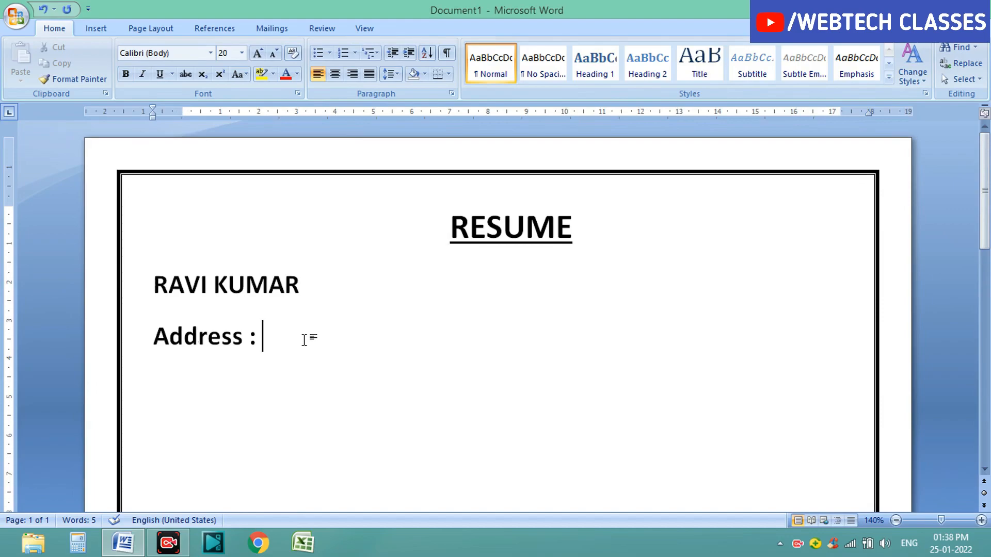
{"action": "type", "text": "xyz"}
Step: On a new line, add the bold label Mob : followed by the placeholder number xxxxxxxxxx
{"action": "key", "text": "Return"}
{"action": "key", "text": "ctrl+b"}
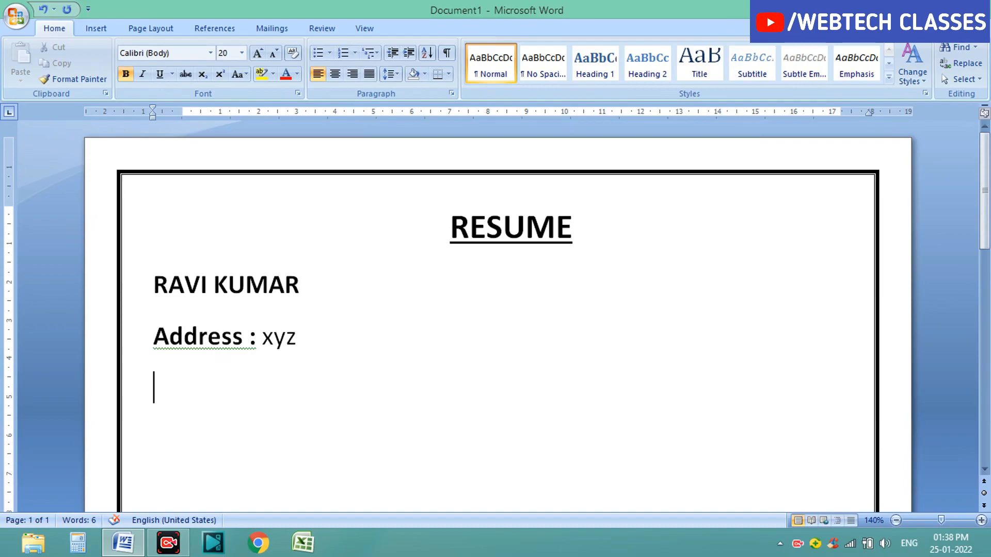
{"action": "type", "text": "Mo"}
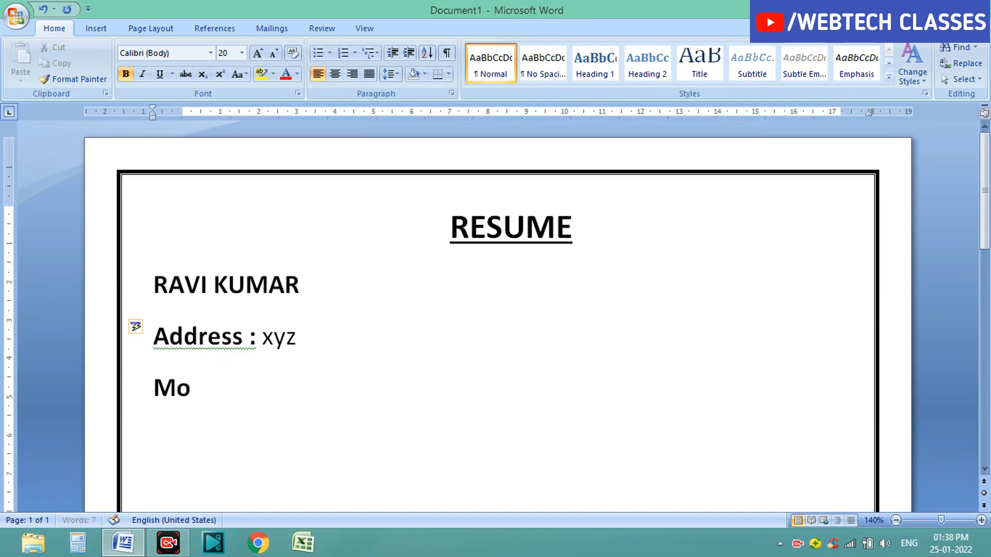
{"action": "type", "text": "b : "}
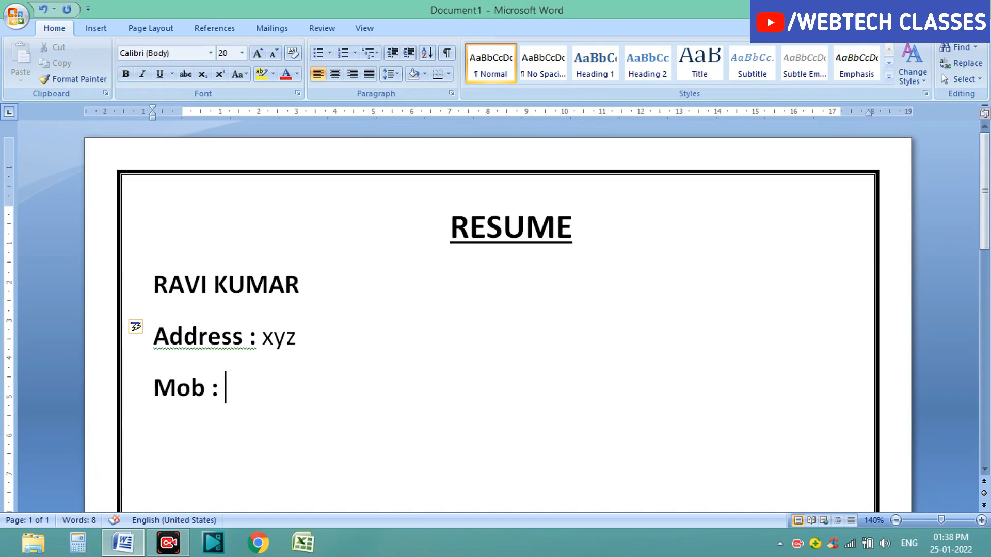
{"action": "type", "text": "xxxxxxxxxx"}
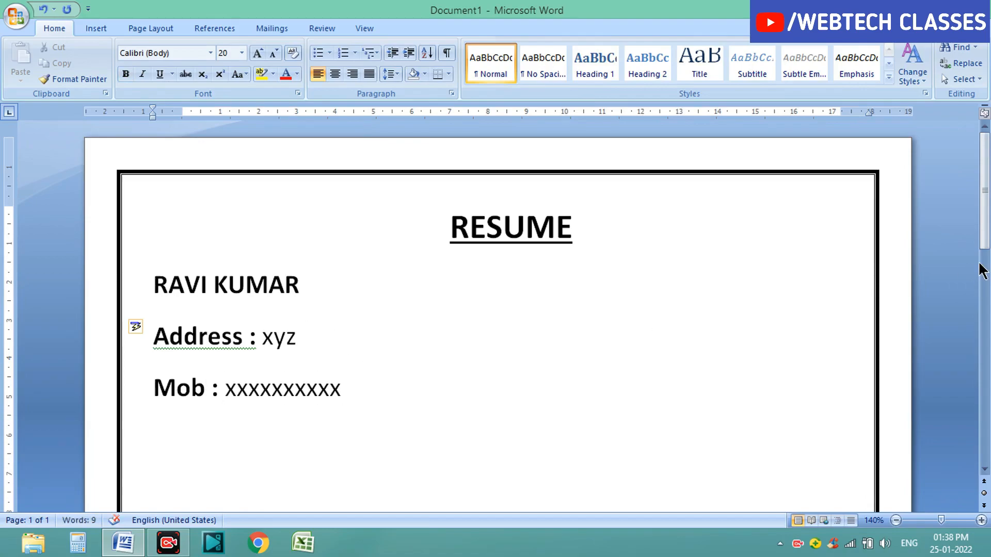
Step: On a new line, add the bold label Email id : followed by xyz
{"action": "scroll", "coordinate": [459, 317], "scroll_direction": "down", "scroll_amount": 2}
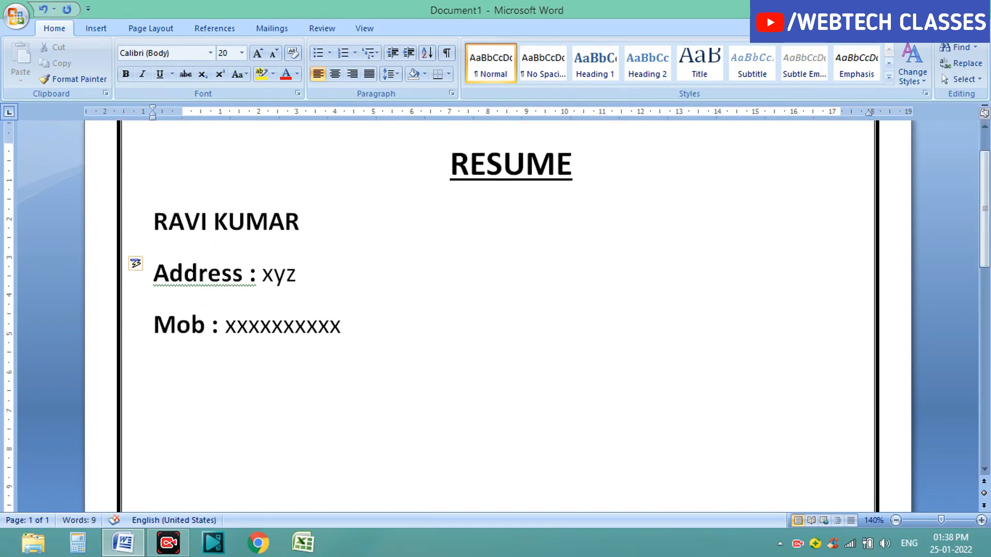
{"action": "key", "text": "Return"}
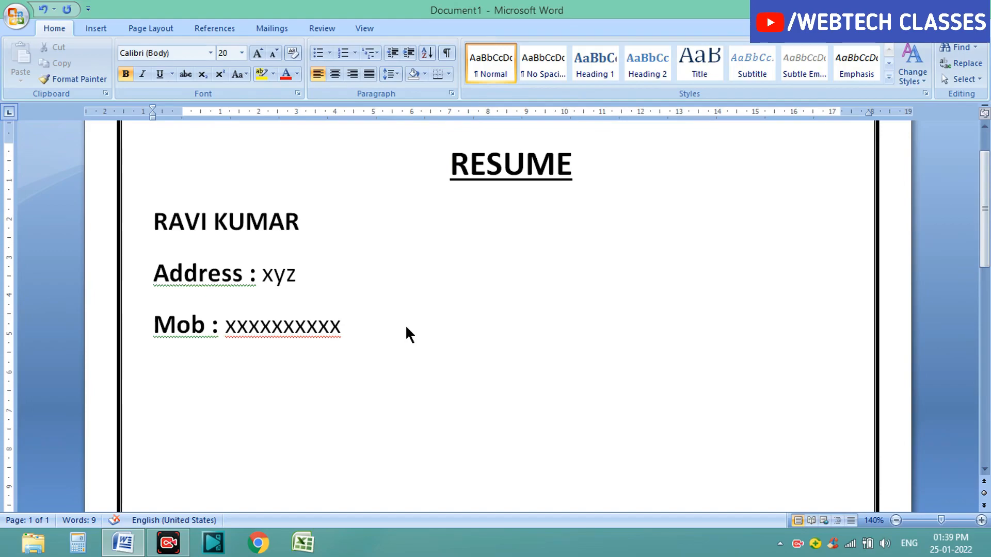
{"action": "type", "text": "Ema"}
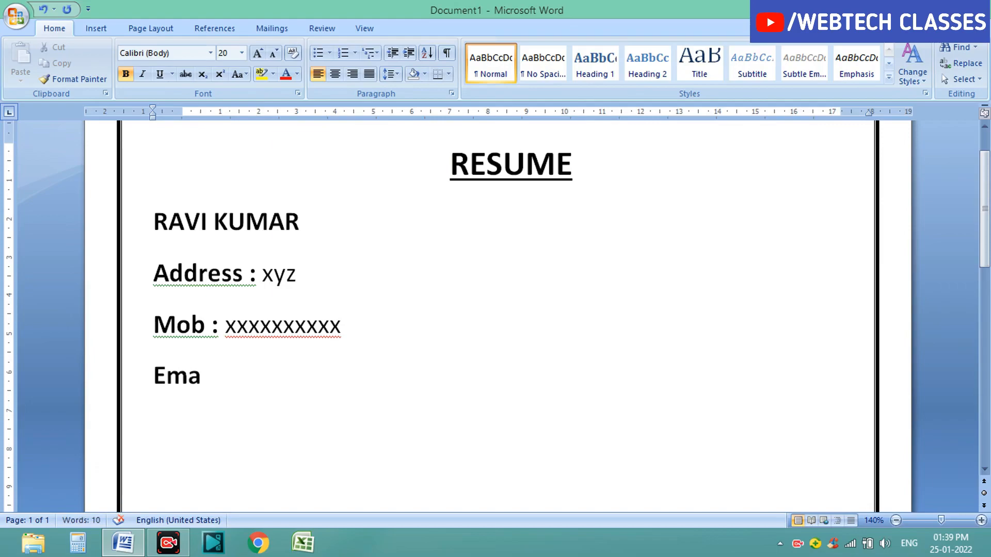
{"action": "type", "text": "il id : "}
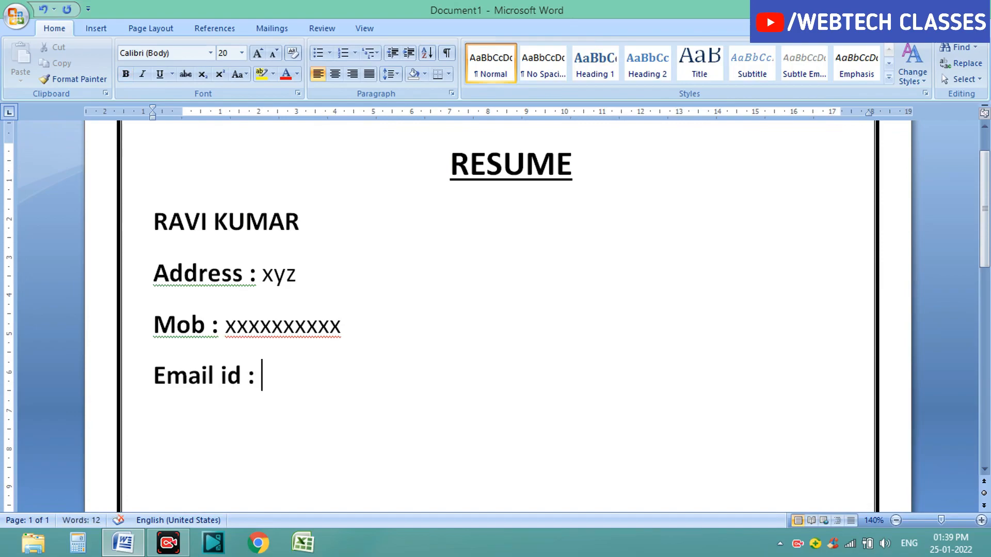
{"action": "type", "text": "xyz"}
Step: Set the line spacing of the name, address, mobile and email lines to 1.0
{"action": "scroll", "coordinate": [346, 414], "scroll_direction": "up", "scroll_amount": 1}
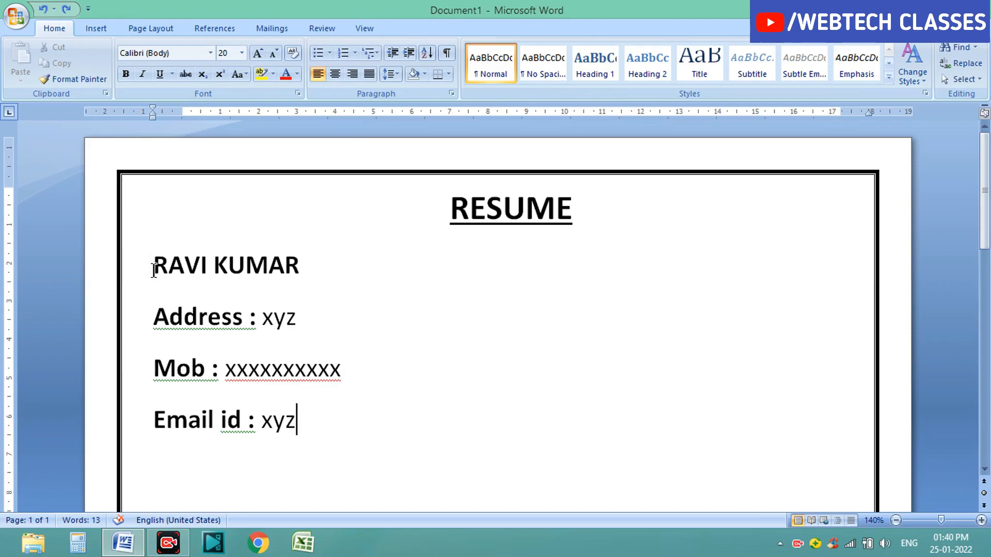
{"action": "left_click_drag", "start_coordinate": [154, 268], "coordinate": [326, 425]}
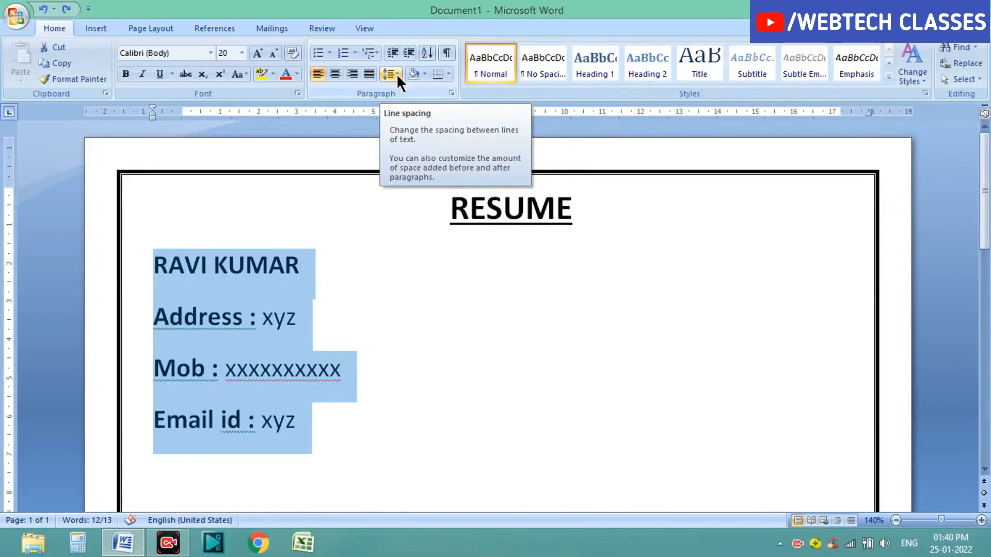
{"action": "left_click", "coordinate": [396, 74]}
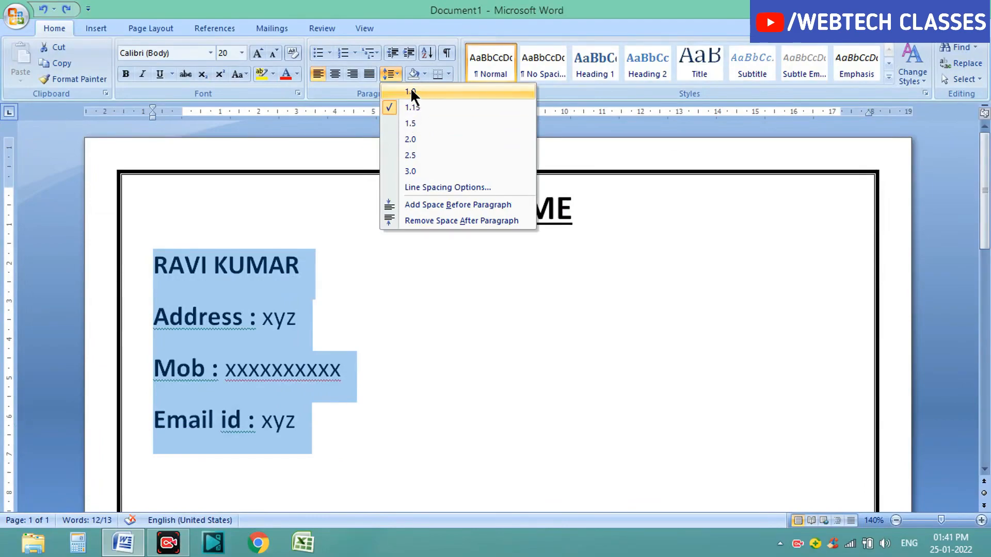
{"action": "left_click", "coordinate": [411, 92]}
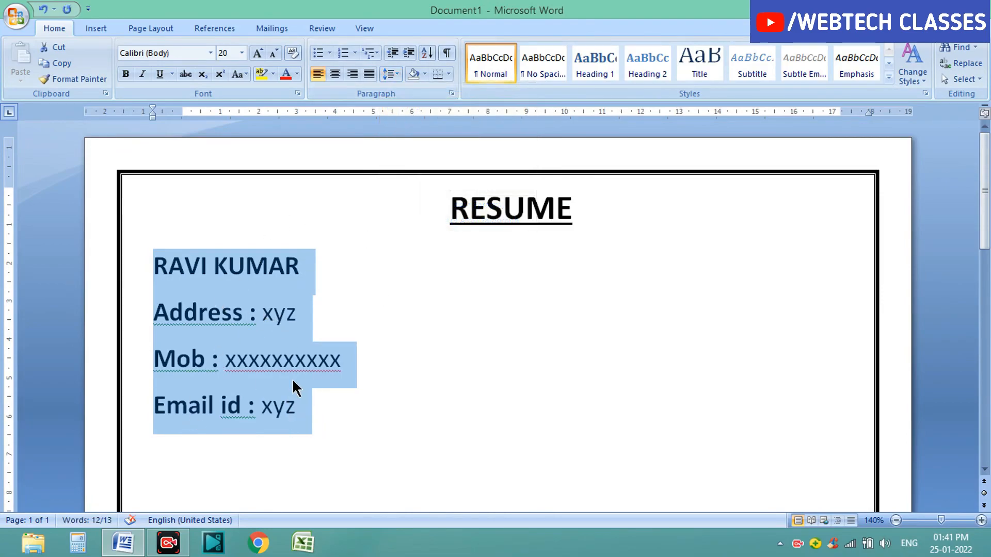
{"action": "left_click", "coordinate": [399, 75]}
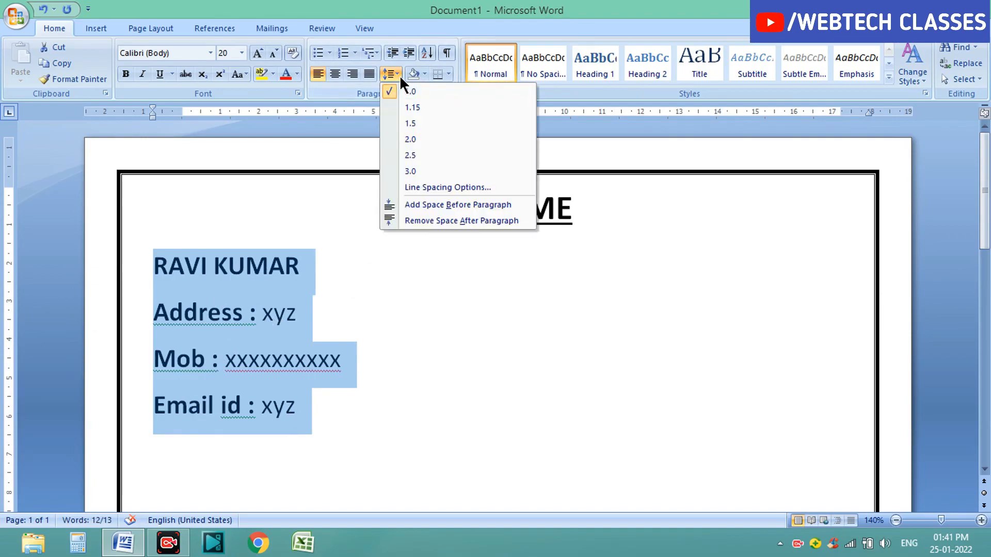
{"action": "left_click", "coordinate": [413, 107]}
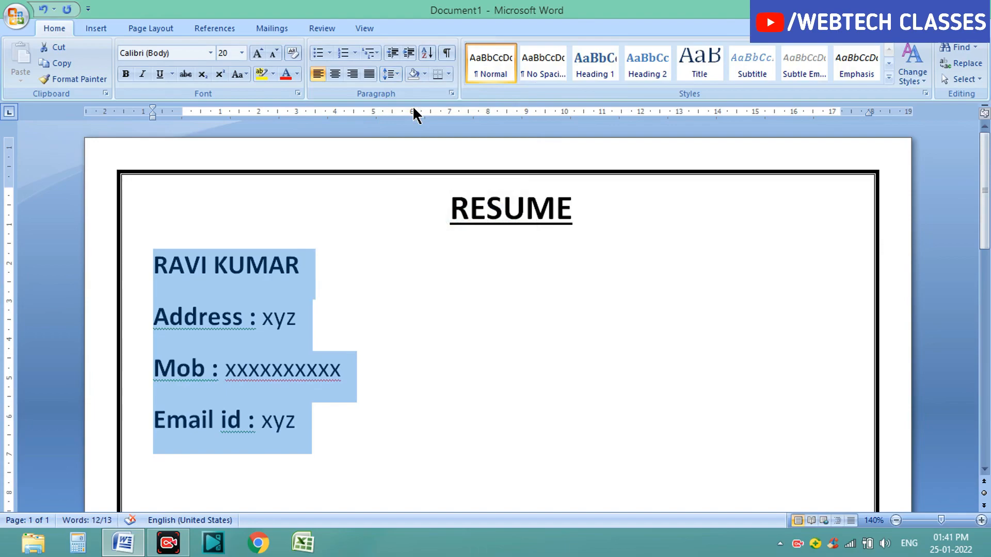
{"action": "left_click", "coordinate": [397, 76]}
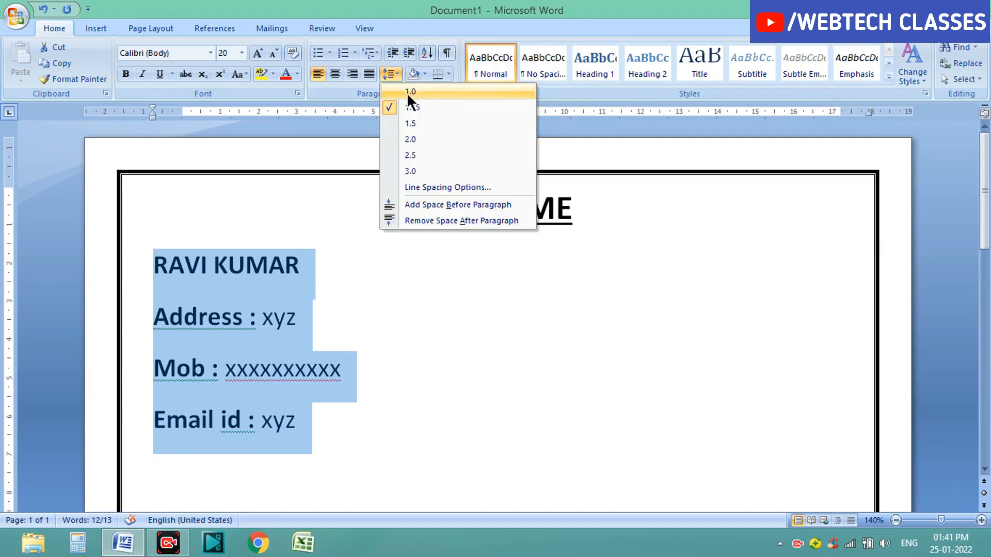
{"action": "left_click", "coordinate": [407, 91]}
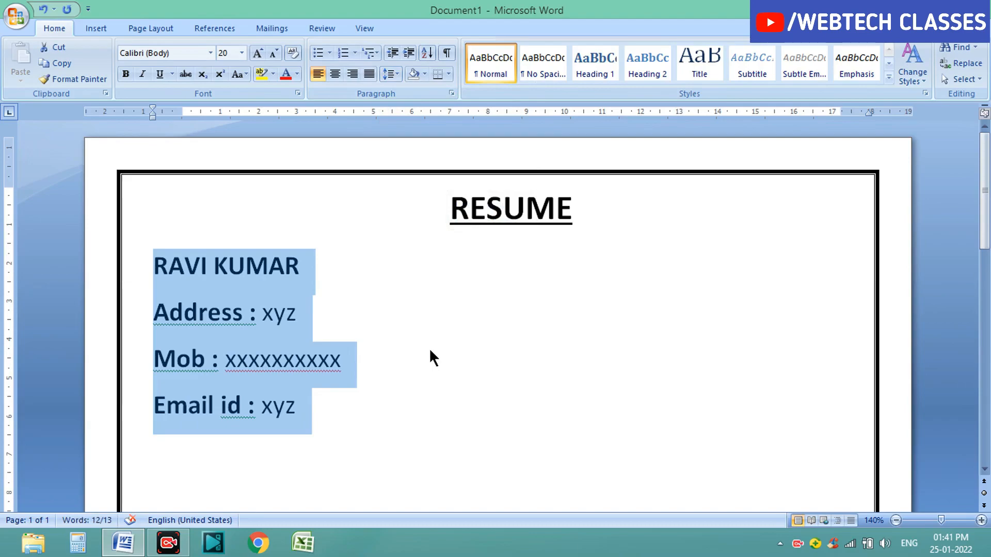
{"action": "left_click", "coordinate": [472, 323]}
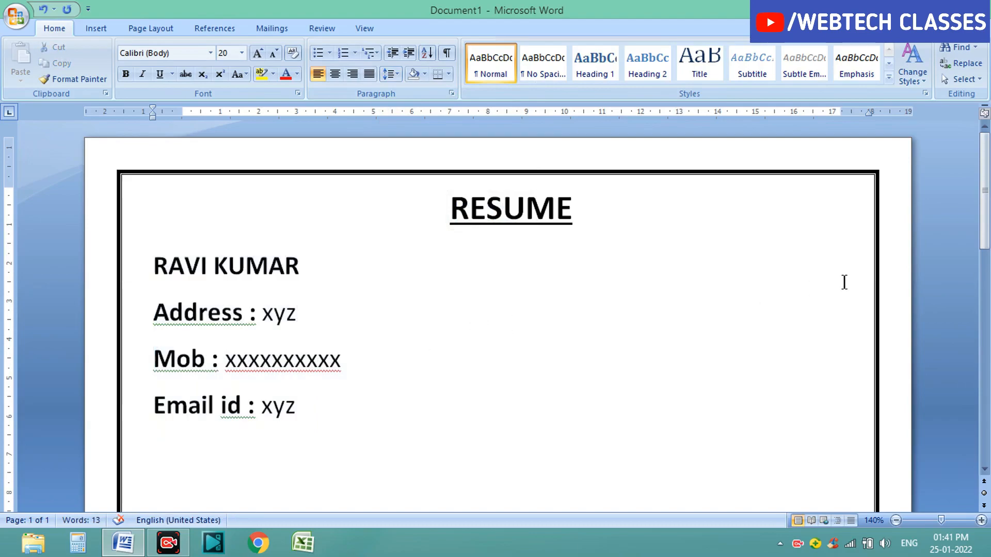
Step: Type the heading PERSONAL INFORMATION on a new bold line below the email line
{"action": "left_click_drag", "start_coordinate": [990, 245], "coordinate": [989, 249]}
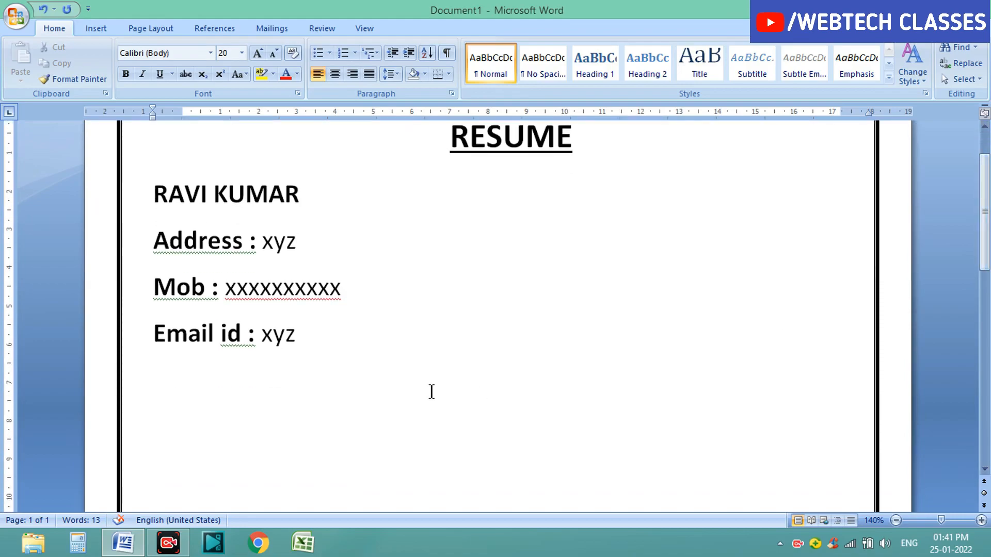
{"action": "left_click", "coordinate": [328, 403]}
{"action": "type", "text": "per"}
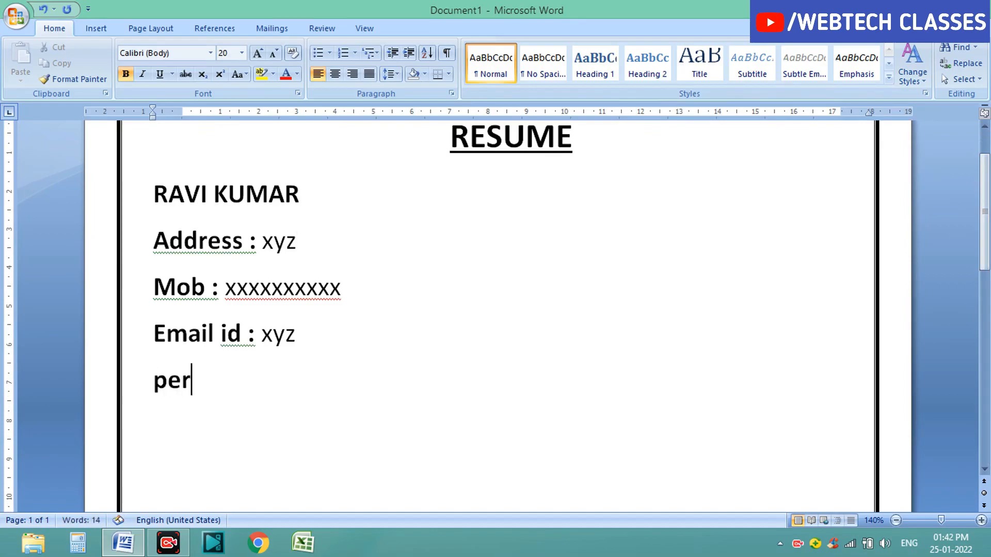
{"action": "key", "text": "BackSpace"}
{"action": "key", "text": "BackSpace"}
{"action": "key", "text": "BackSpace"}
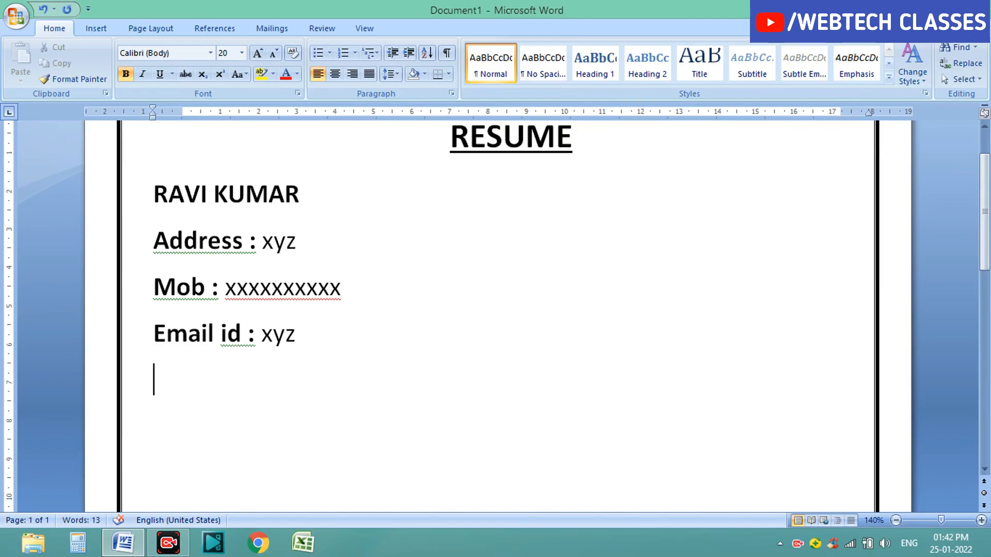
{"action": "type", "text": "PERSO"}
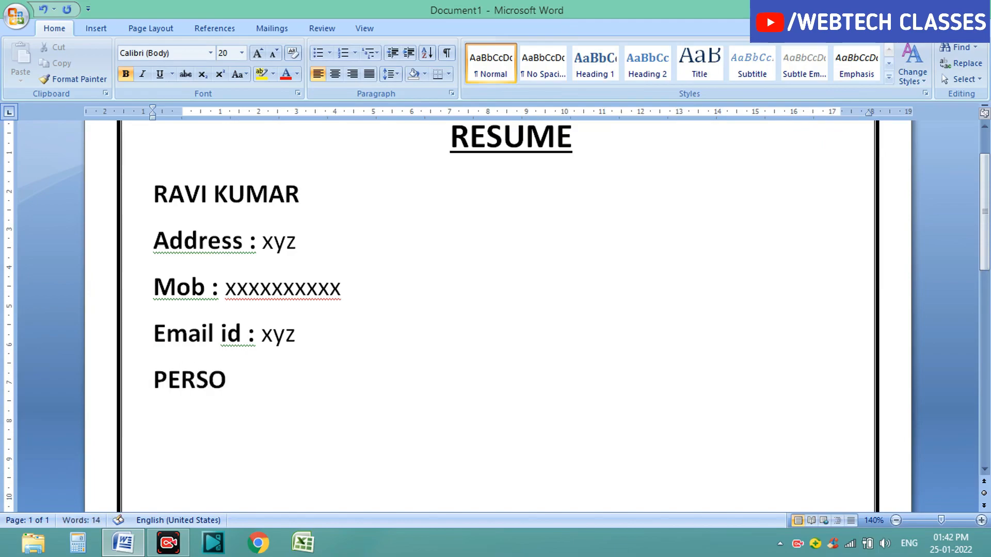
{"action": "type", "text": "NAL"}
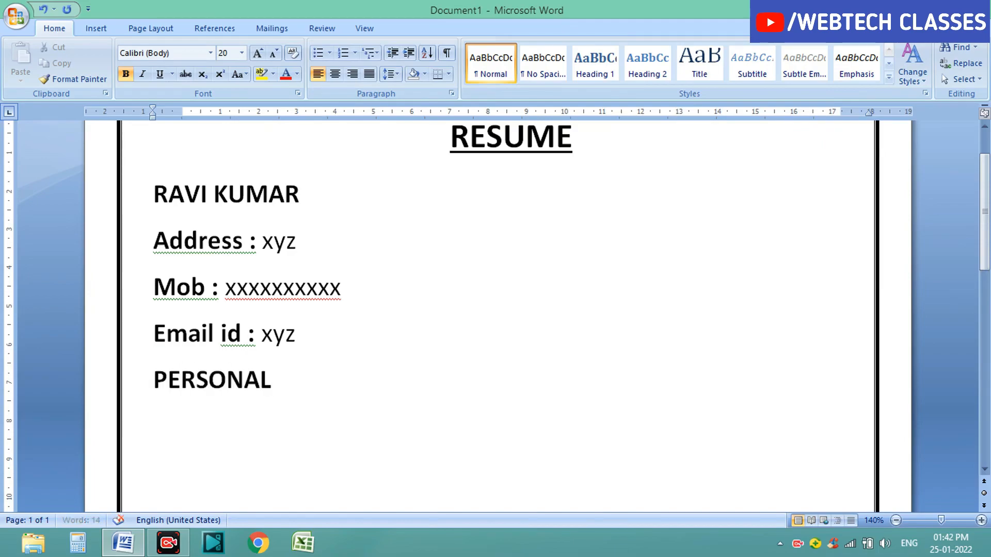
{"action": "type", "text": " INFOR"}
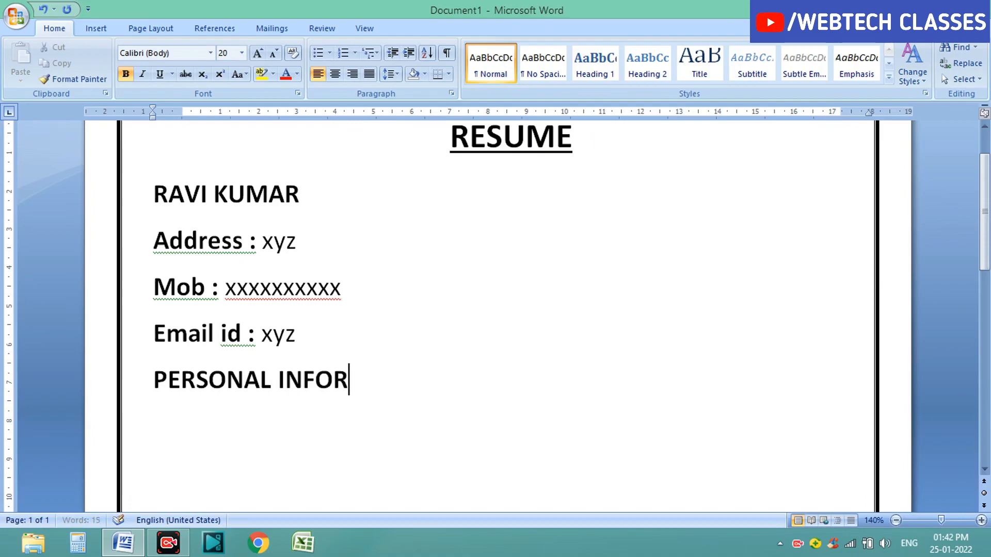
{"action": "type", "text": "MATION"}
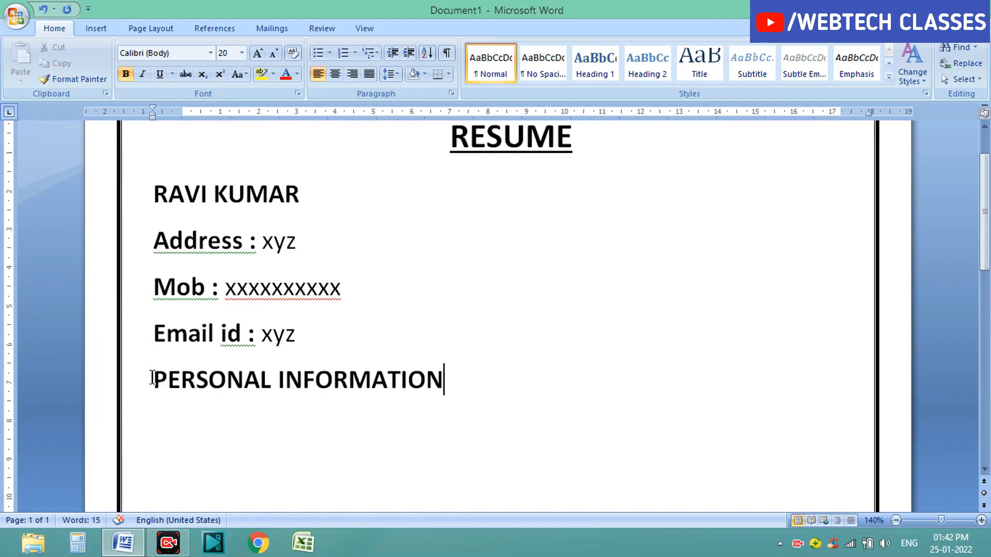
Step: Change the PERSONAL INFORMATION heading's font to Aharoni and start a new line after it
{"action": "left_click_drag", "start_coordinate": [152, 378], "coordinate": [433, 384]}
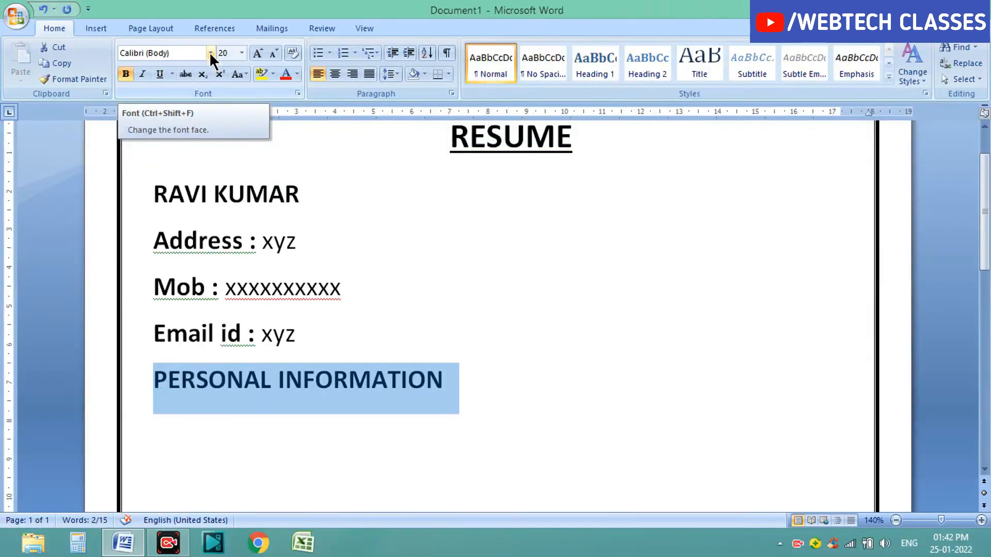
{"action": "left_click", "coordinate": [210, 53]}
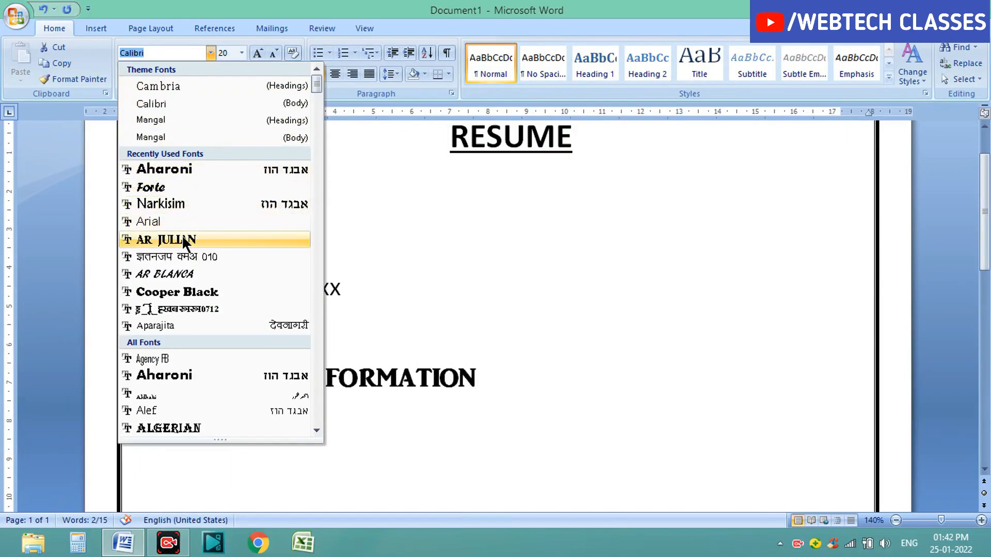
{"action": "left_click", "coordinate": [184, 171]}
{"action": "left_click", "coordinate": [586, 375]}
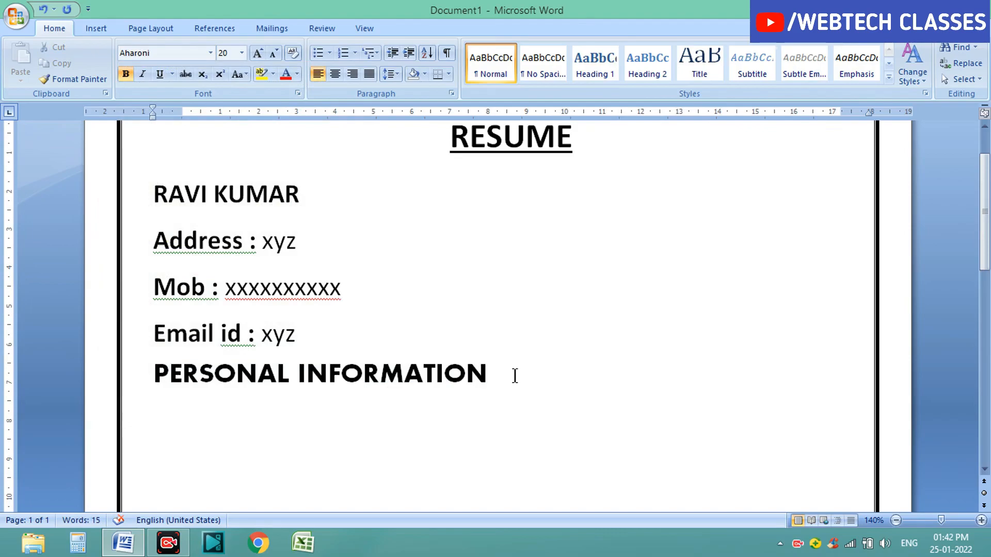
{"action": "key", "text": "Return"}
Step: Underline the PERSONAL INFORMATION heading and shrink its font size to 16 pt
{"action": "left_click_drag", "start_coordinate": [154, 370], "coordinate": [491, 373]}
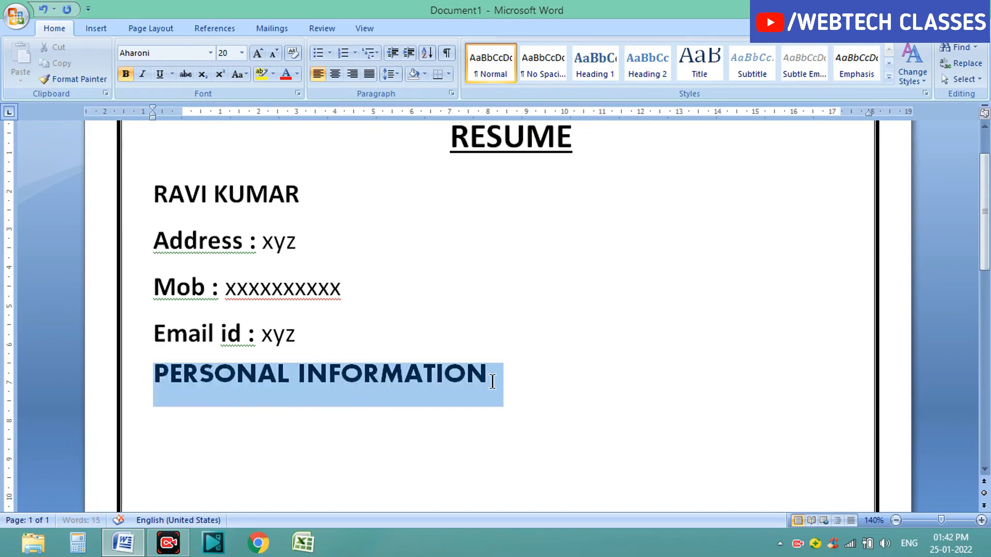
{"action": "left_click", "coordinate": [164, 75]}
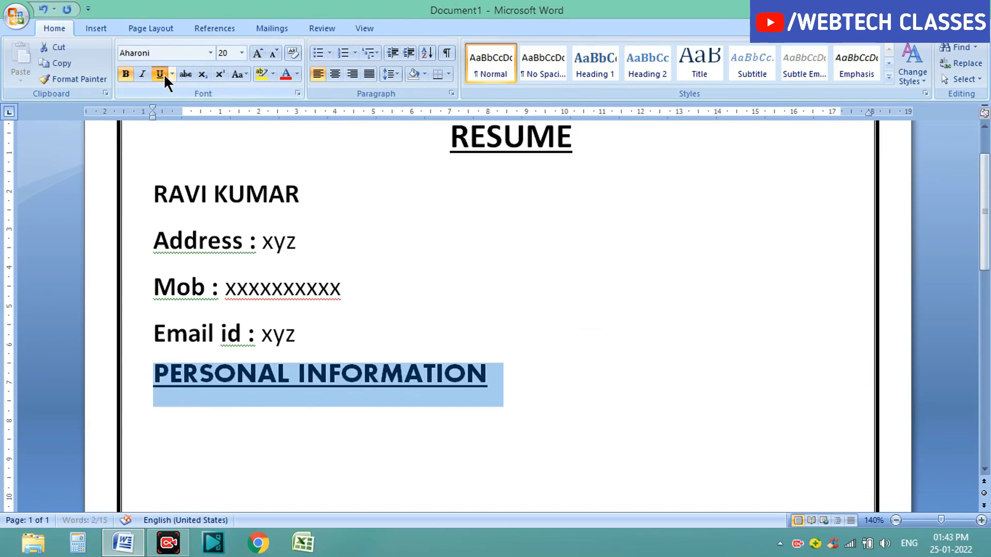
{"action": "left_click", "coordinate": [273, 54]}
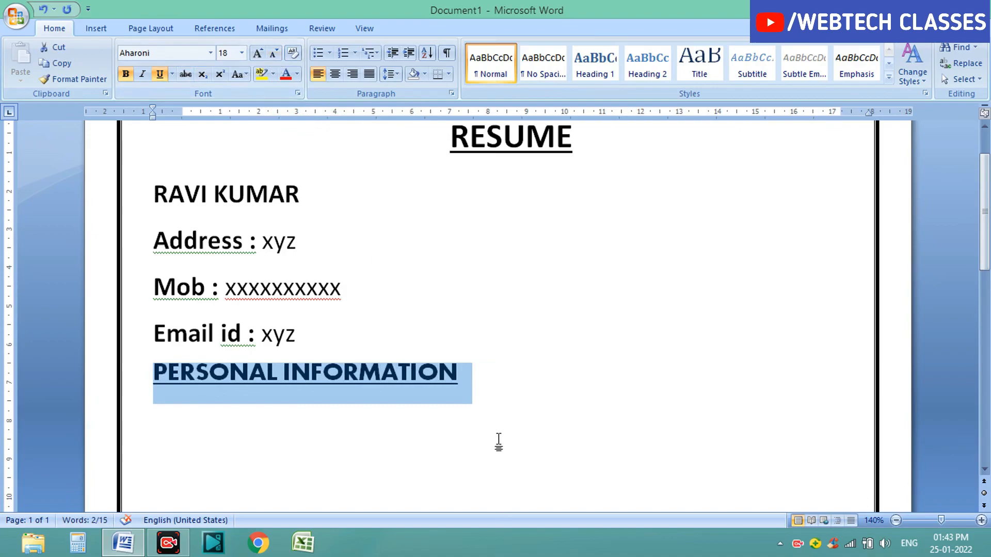
{"action": "left_click", "coordinate": [275, 54]}
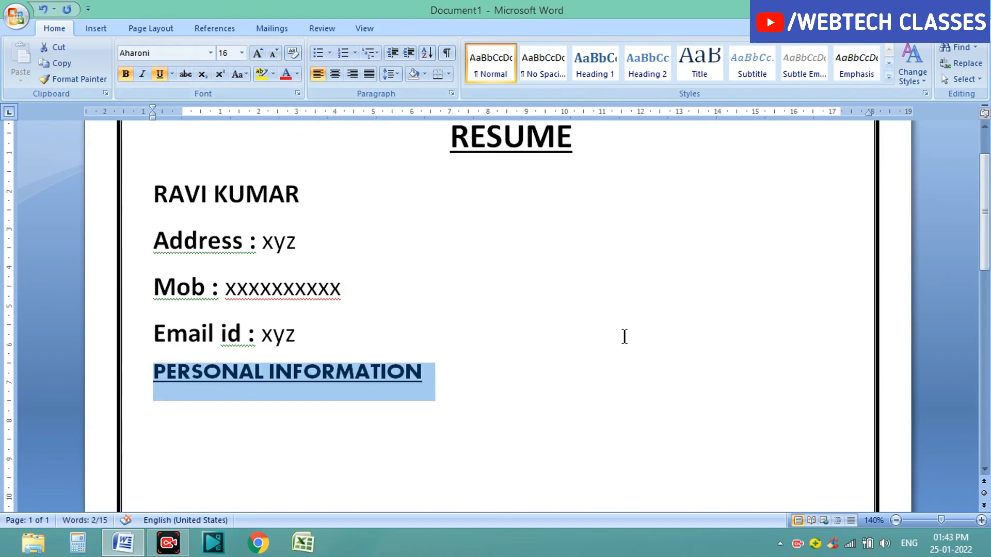
{"action": "left_click", "coordinate": [467, 373]}
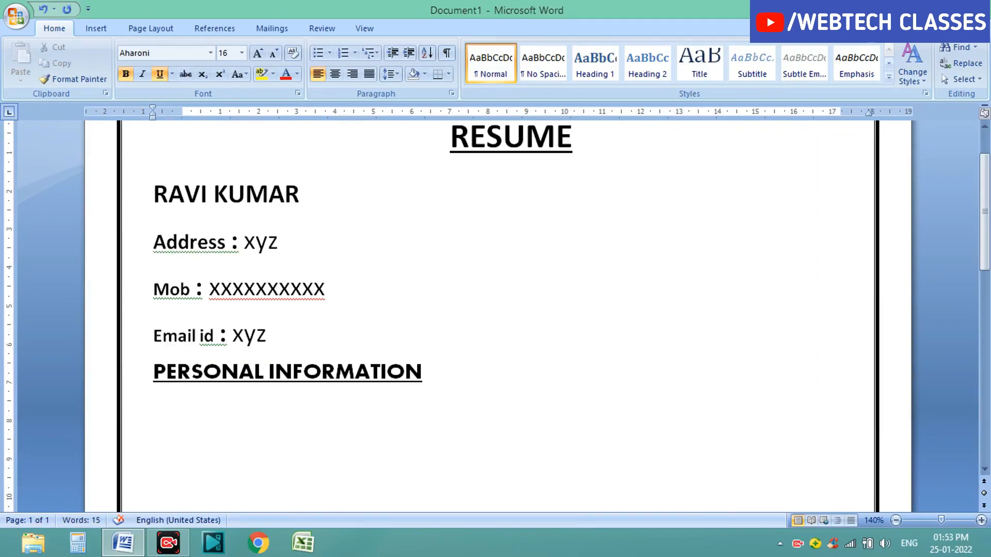
Step: Type the line Father name : abc below the PERSONAL INFORMATION heading and start a new line
{"action": "type", "text": "Father"}
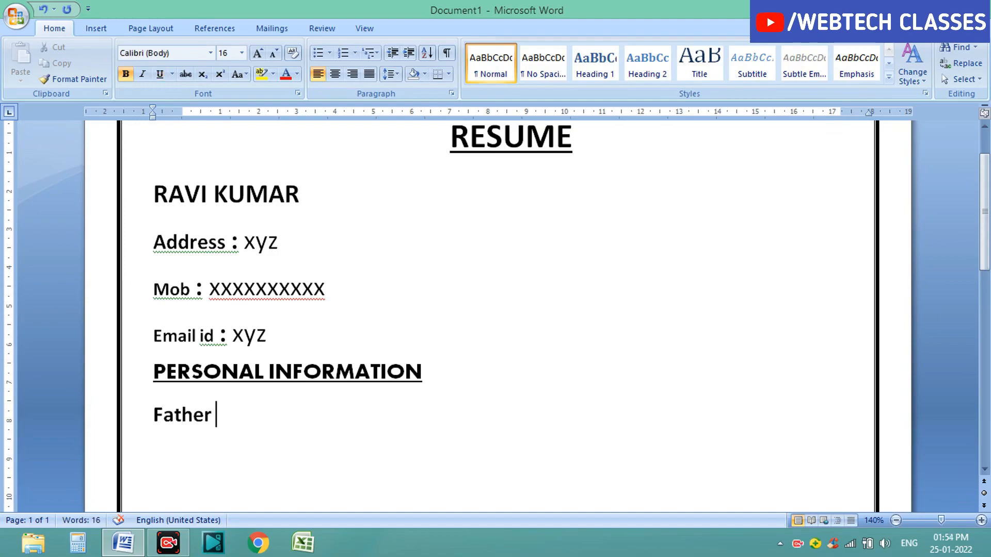
{"action": "type", "text": "name : abc"}
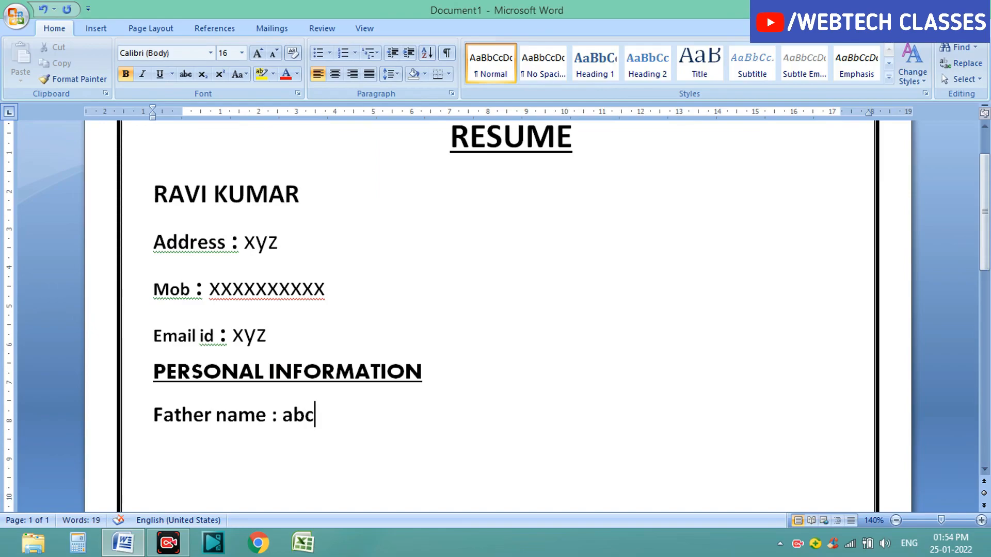
{"action": "key", "text": "Return"}
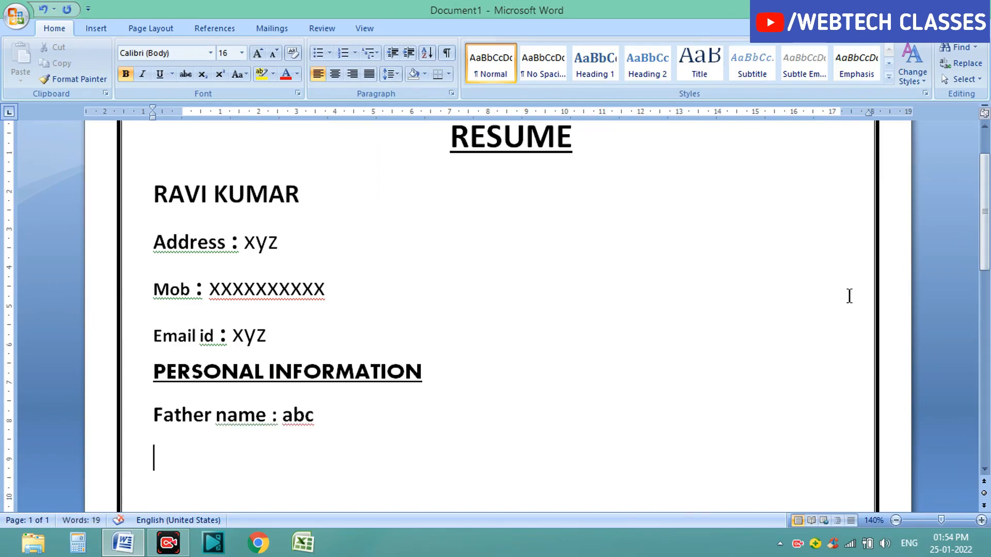
Step: Add a Date of birth line with a placeholder value and start a new line
{"action": "scroll", "coordinate": [849, 294], "scroll_direction": "down", "scroll_amount": 2}
{"action": "scroll", "coordinate": [336, 320], "scroll_direction": "down", "scroll_amount": 3}
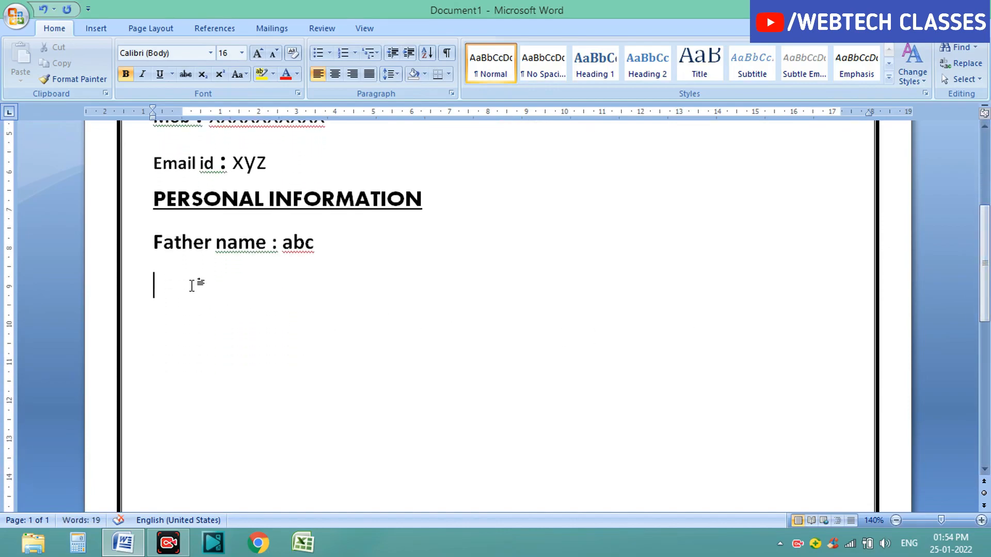
{"action": "type", "text": "Date"}
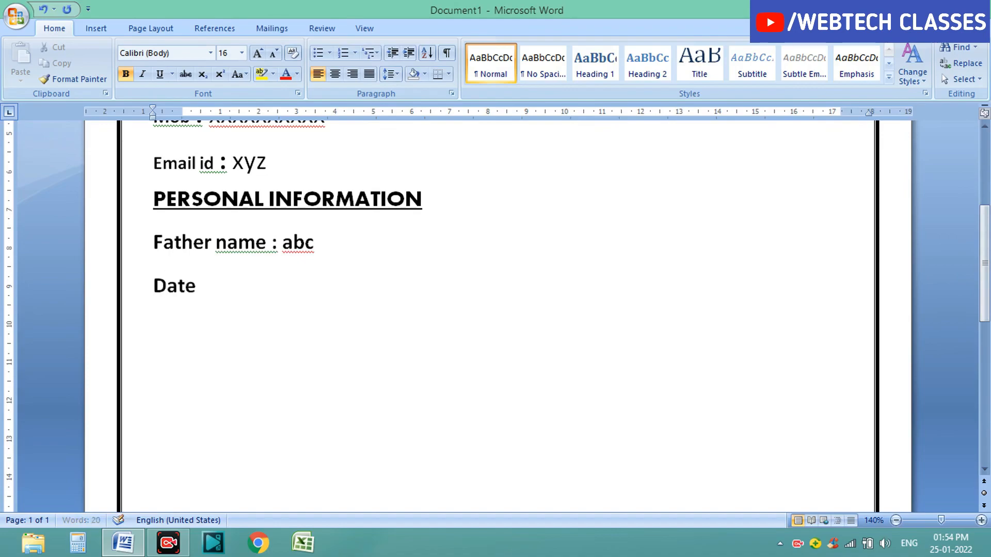
{"action": "type", "text": " f"}
{"action": "key", "text": "BackSpace"}
{"action": "type", "text": "of "}
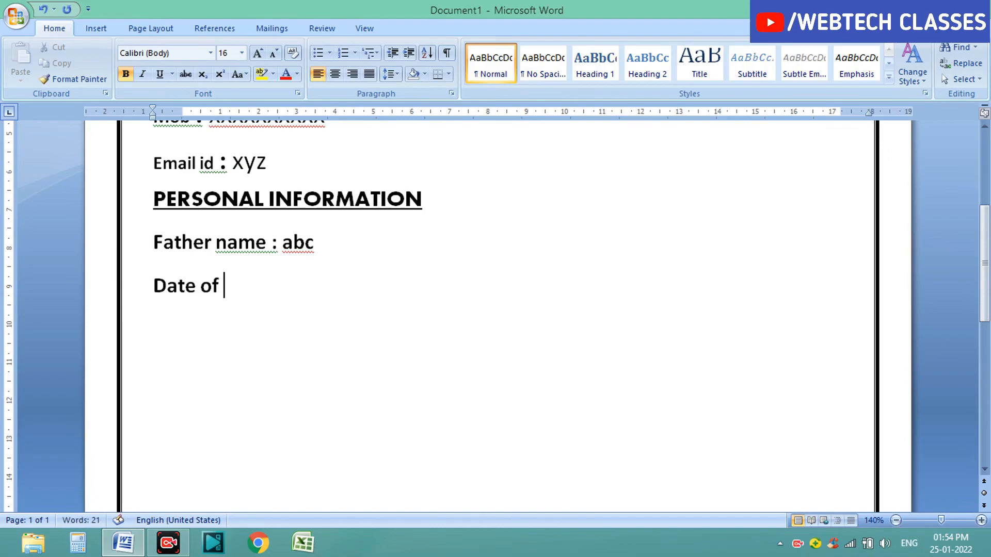
{"action": "type", "text": "birth"}
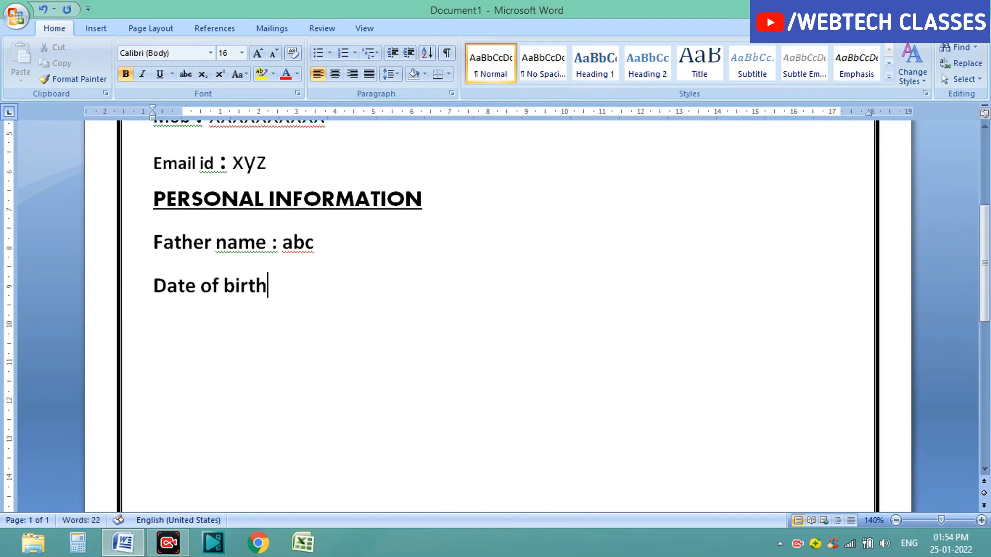
{"action": "type", "text": " : xyz"}
{"action": "key", "text": "Return"}
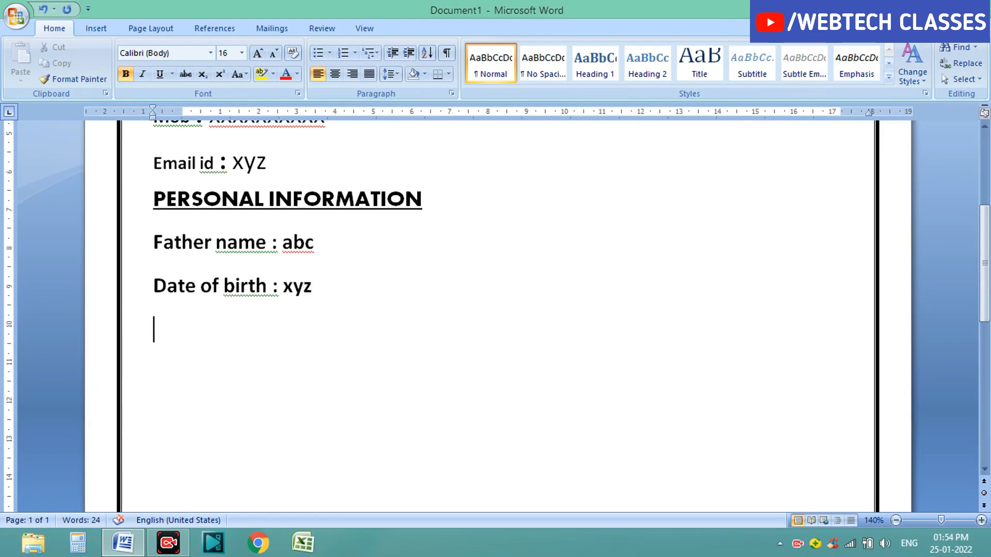
Step: Add the line Sex : Male and start a new line
{"action": "type", "text": "sex : Male"}
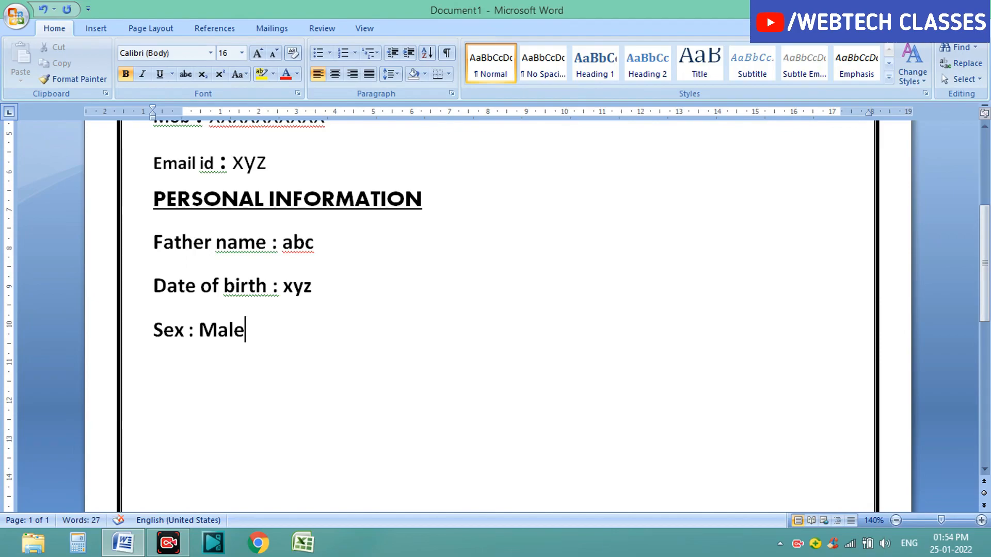
{"action": "key", "text": "Return"}
Step: Type the line Marital status : Unmarried below the Sex line
{"action": "type", "text": "M"}
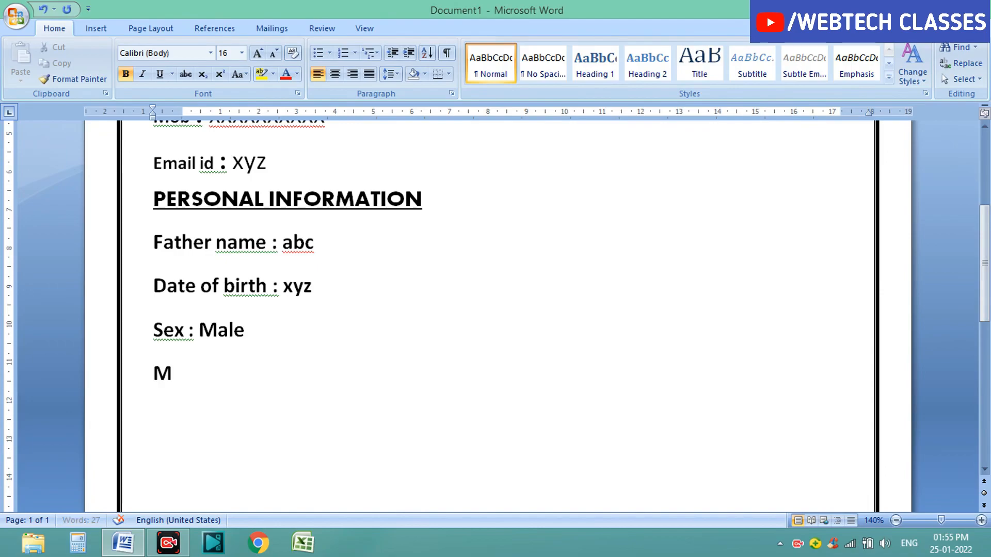
{"action": "type", "text": "arital status"}
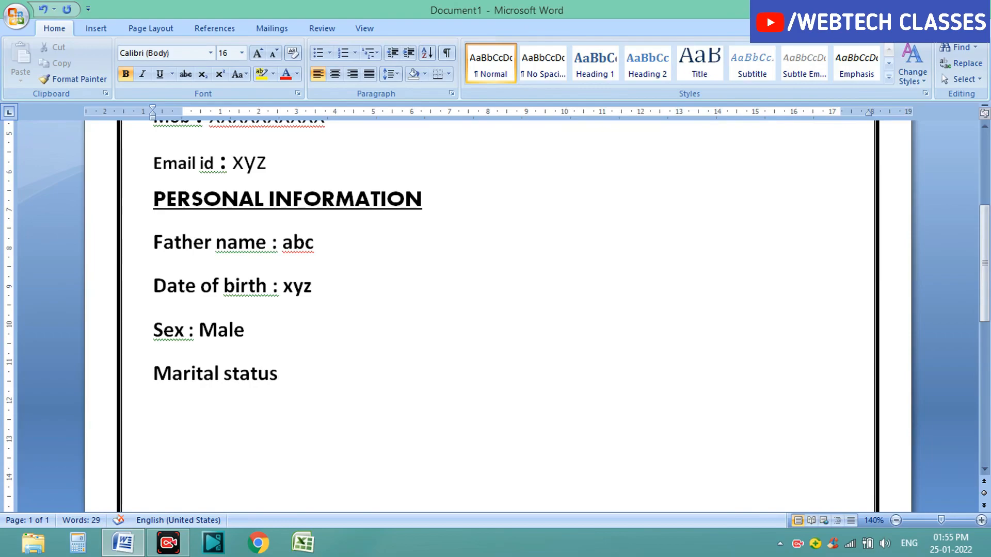
{"action": "type", "text": " : un"}
{"action": "key", "text": "BackSpace"}
{"action": "key", "text": "BackSpace"}
{"action": "type", "text": "Unmarried"}
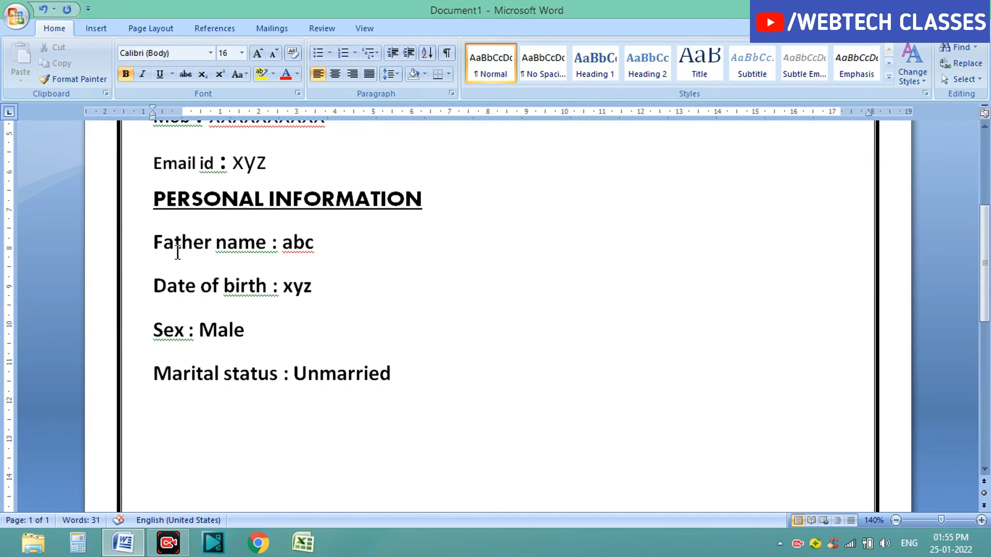
Step: Paste Nationality : Indian to the right of the father name line and type Religion : Hindu beside the date of birth line
{"action": "left_click", "coordinate": [335, 245]}
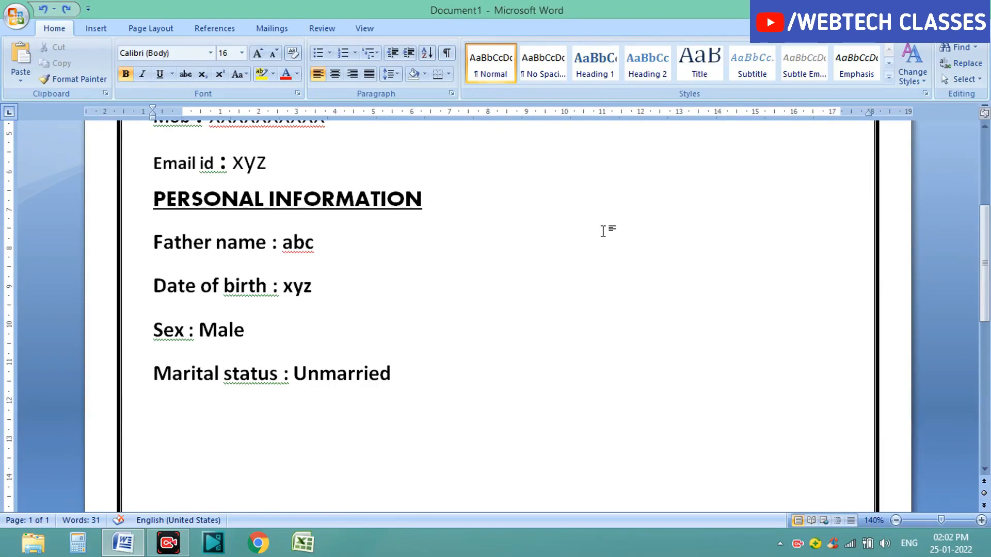
{"action": "type", "text": "Nationality : Indian"}
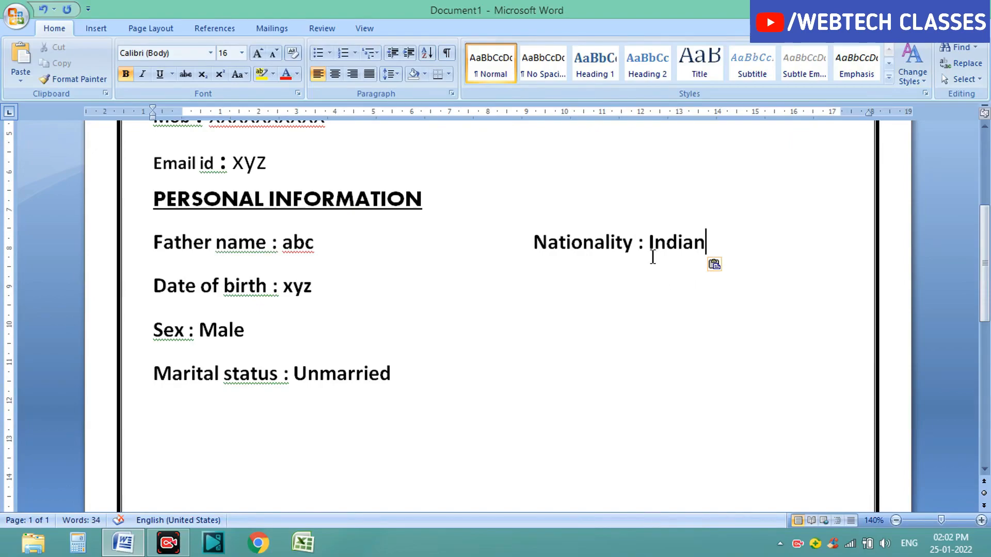
{"action": "left_click", "coordinate": [324, 288]}
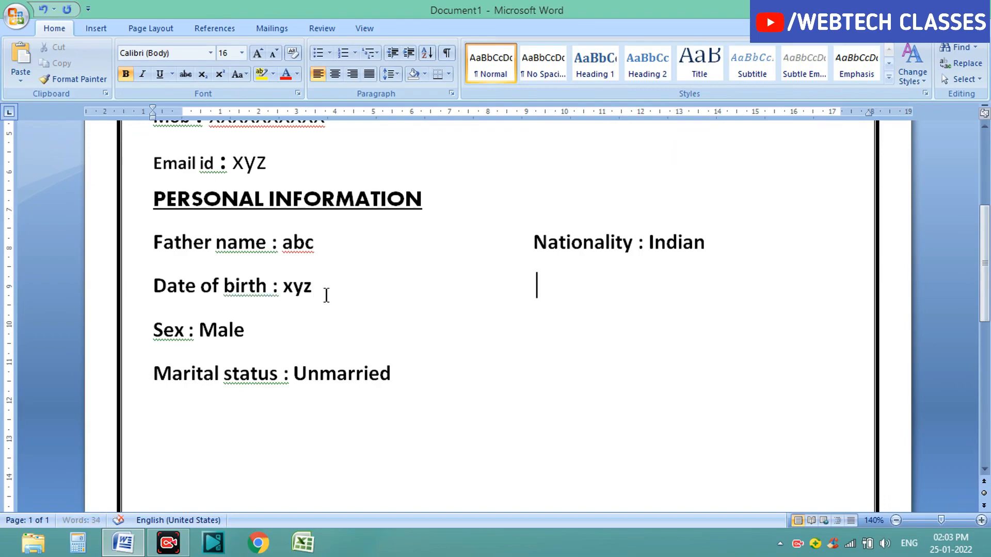
{"action": "type", "text": "Religi"}
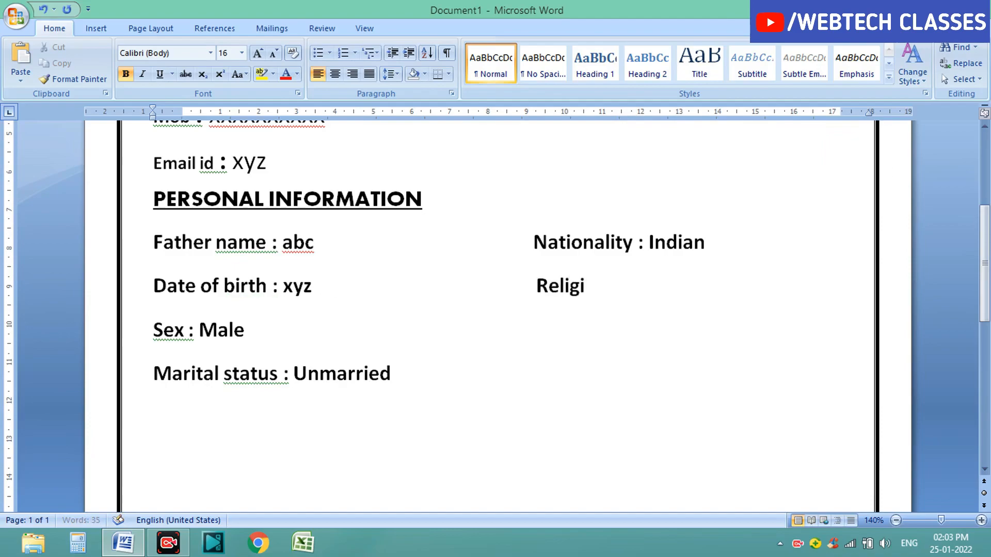
{"action": "type", "text": "on : "}
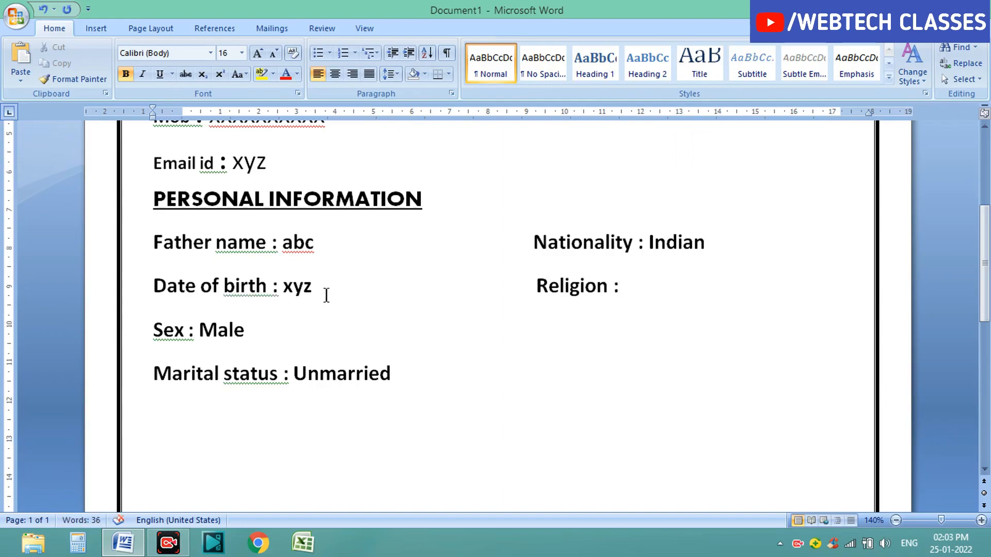
{"action": "type", "text": "Hi"}
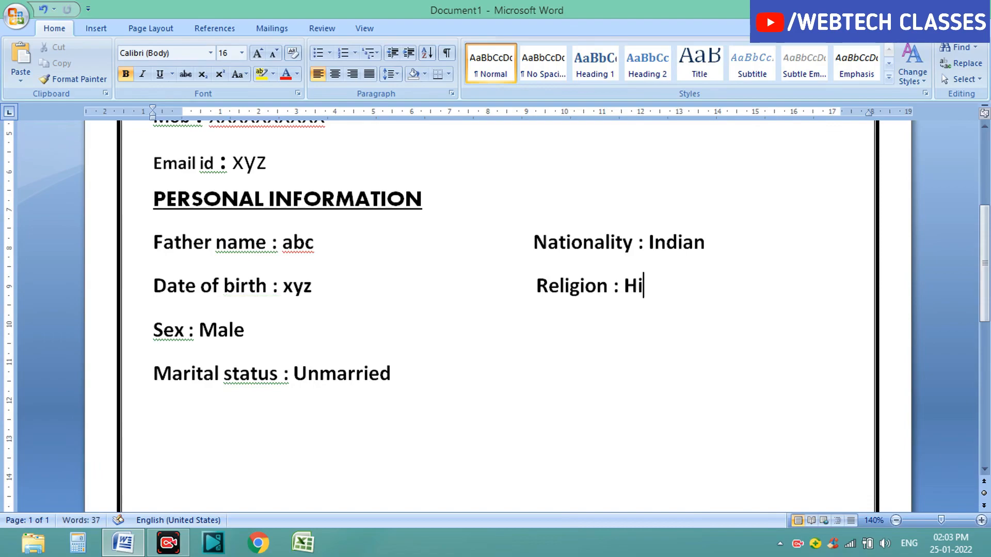
{"action": "type", "text": "ndu"}
Step: Type Caste : Gen in the right-hand column beside the Sex line
{"action": "left_click", "coordinate": [256, 332]}
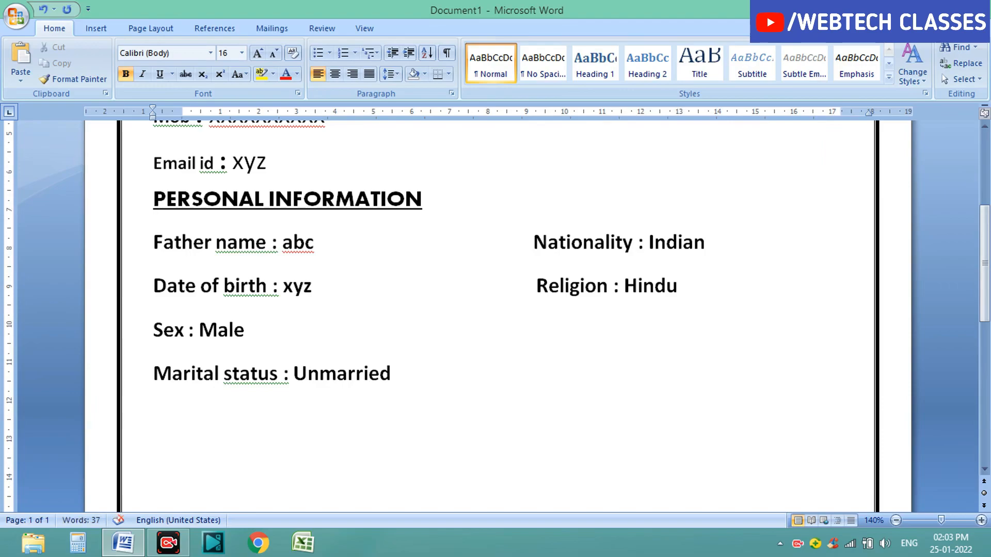
{"action": "left_click", "coordinate": [339, 238]}
{"action": "type", "text": "caste"}
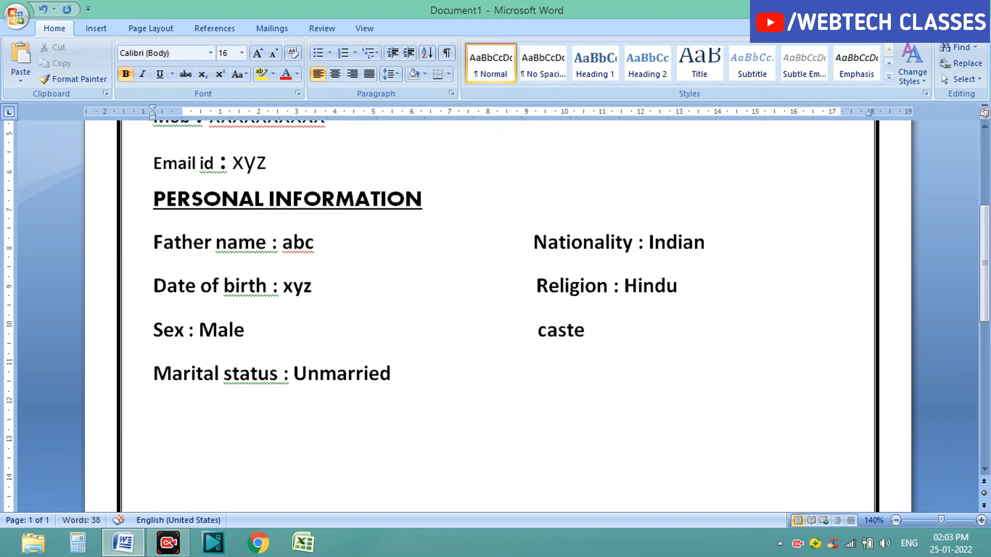
{"action": "key", "text": "BackSpace"}
{"action": "key", "text": "BackSpace"}
{"action": "key", "text": "BackSpace"}
{"action": "key", "text": "BackSpace"}
{"action": "key", "text": "BackSpace"}
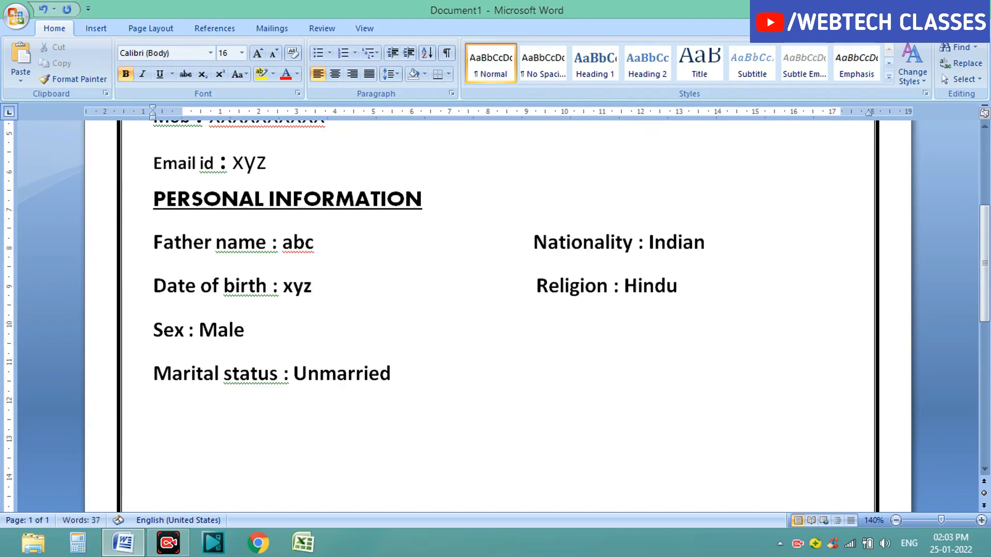
{"action": "type", "text": "Caste"}
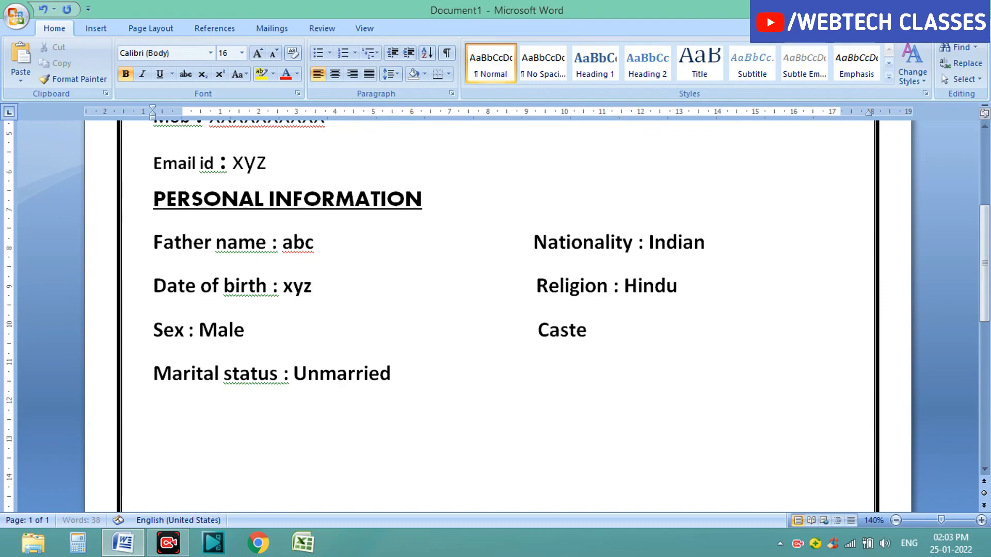
{"action": "type", "text": " :"}
{"action": "type", "text": "GE"}
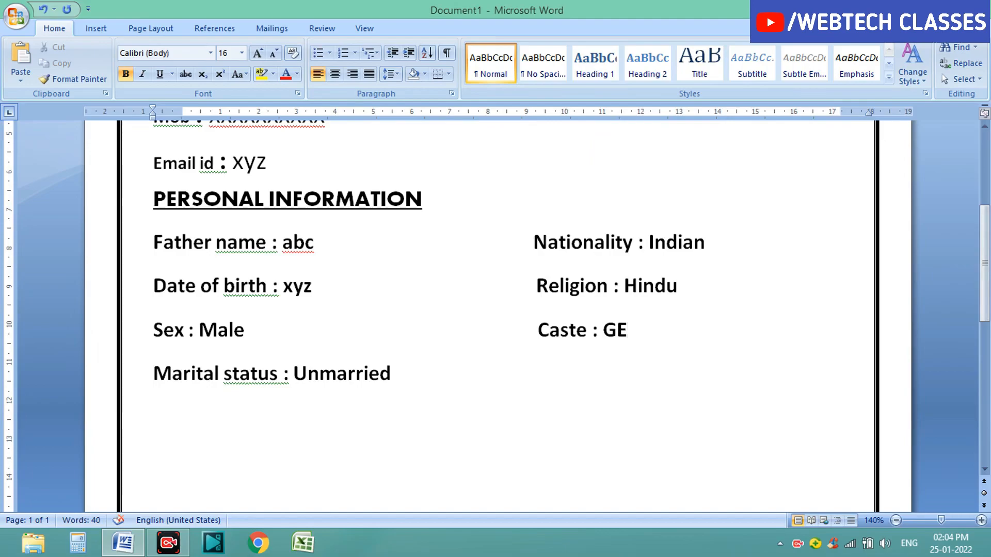
{"action": "key", "text": "BackSpace"}
{"action": "type", "text": "en"}
Step: Type Language known : English, hindi beside the marital status line and start a new line below
{"action": "left_click", "coordinate": [439, 376]}
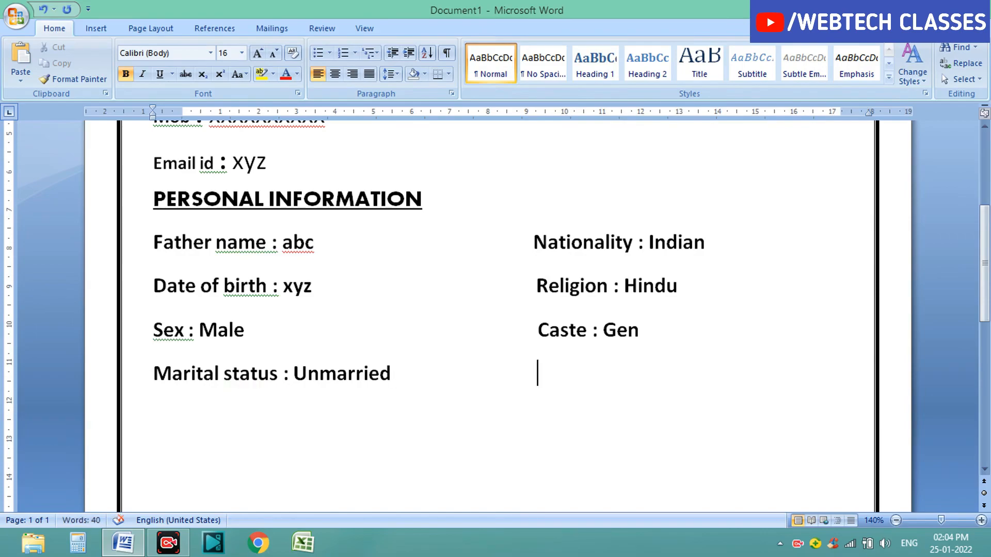
{"action": "type", "text": "Lang"}
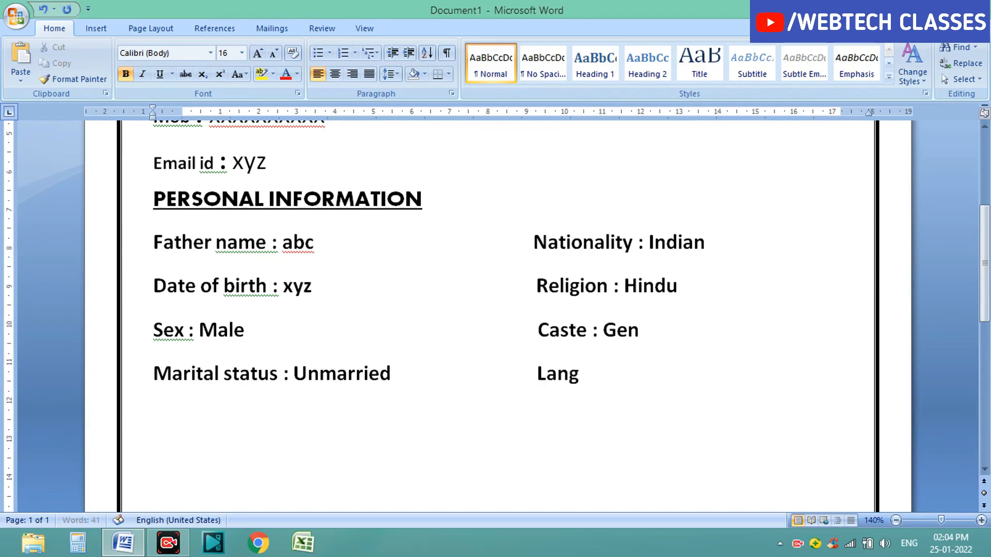
{"action": "type", "text": "uage"}
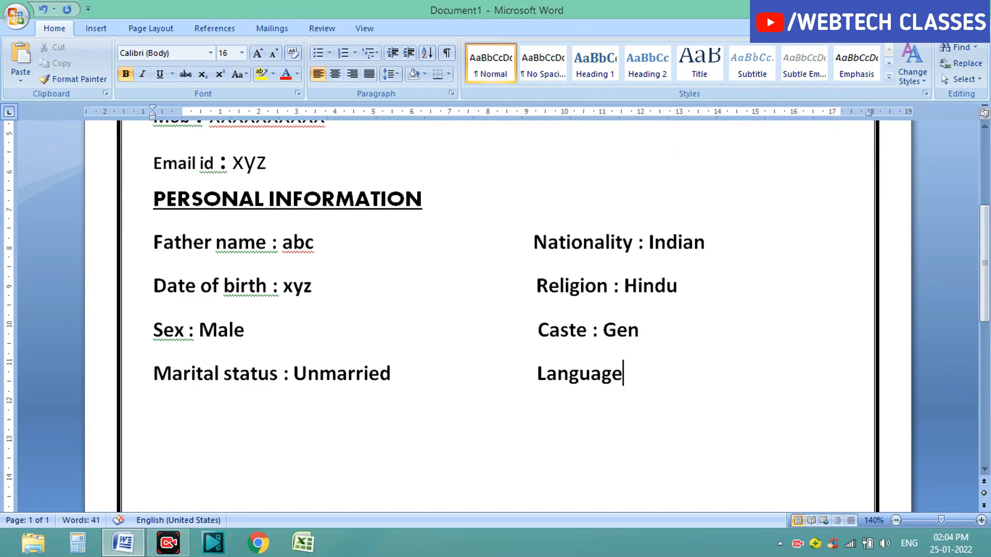
{"action": "type", "text": " kno"}
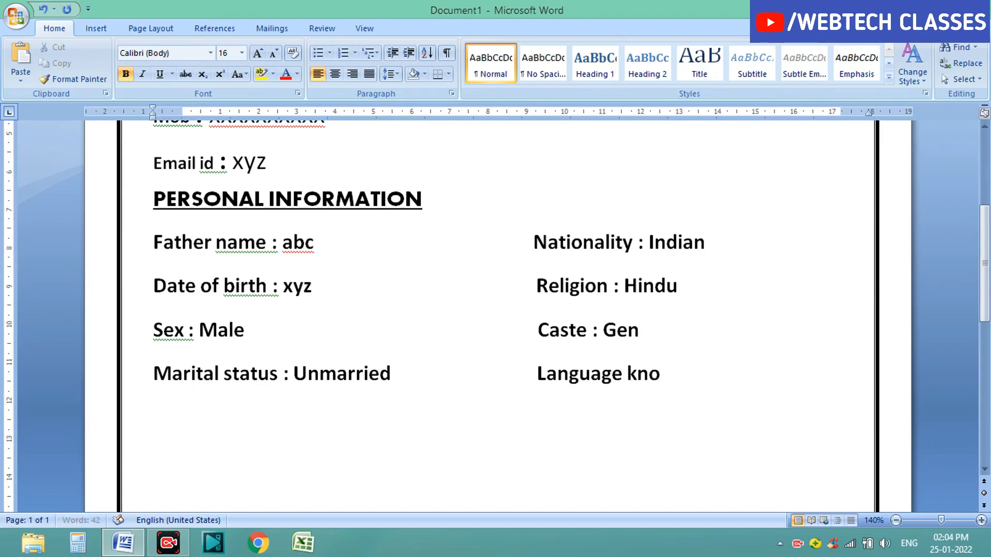
{"action": "type", "text": "wn : Engl"}
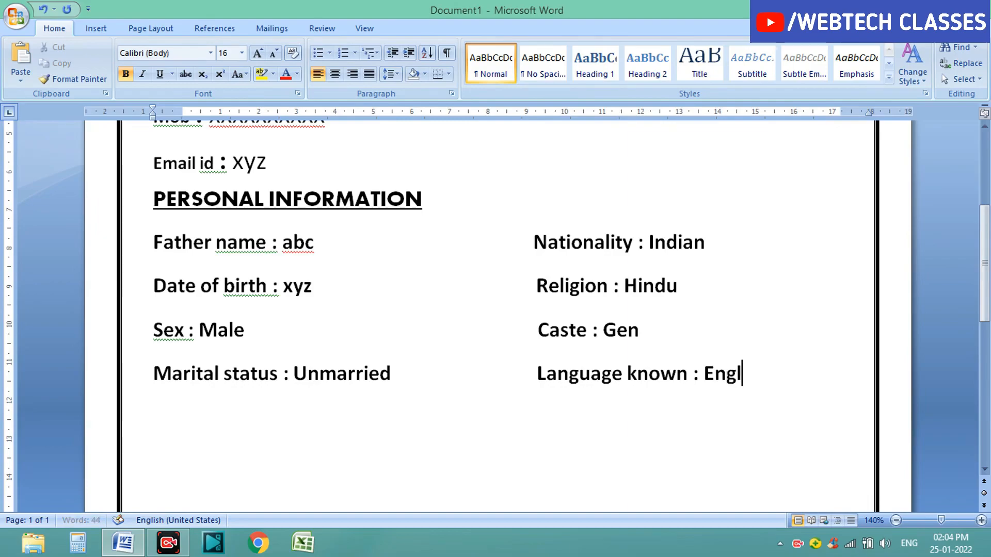
{"action": "type", "text": "ish"}
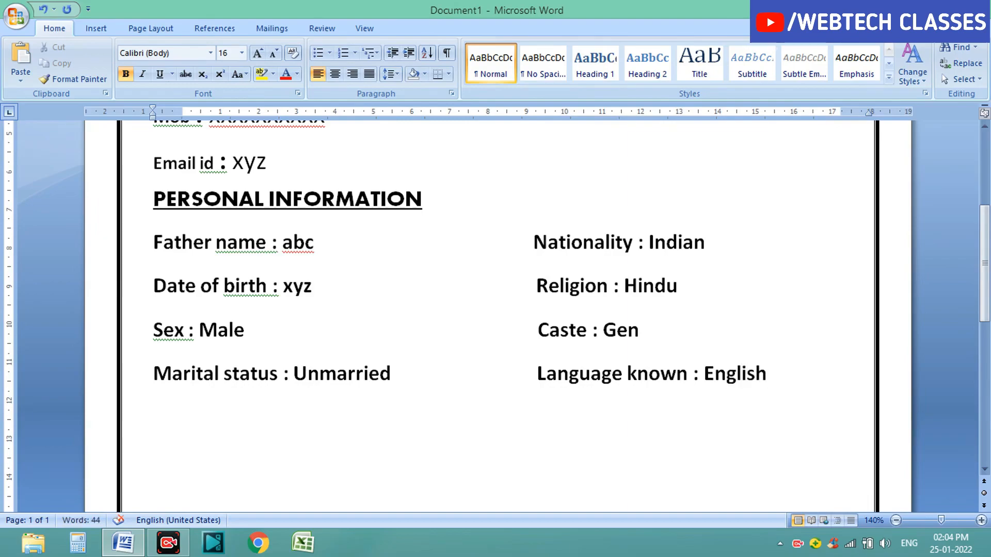
{"action": "type", "text": ", hindi"}
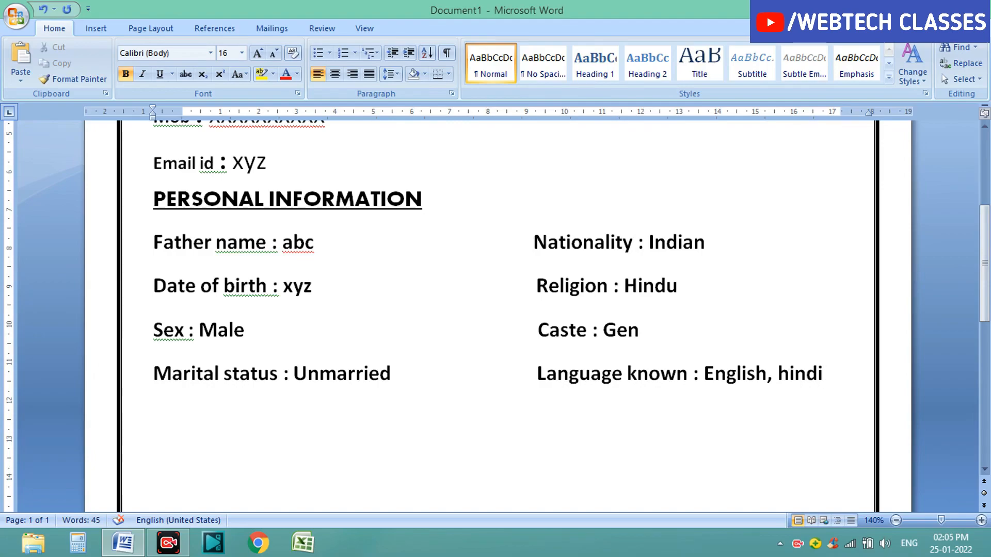
{"action": "key", "text": "Return"}
{"action": "left_click_drag", "start_coordinate": [986, 289], "coordinate": [983, 317]}
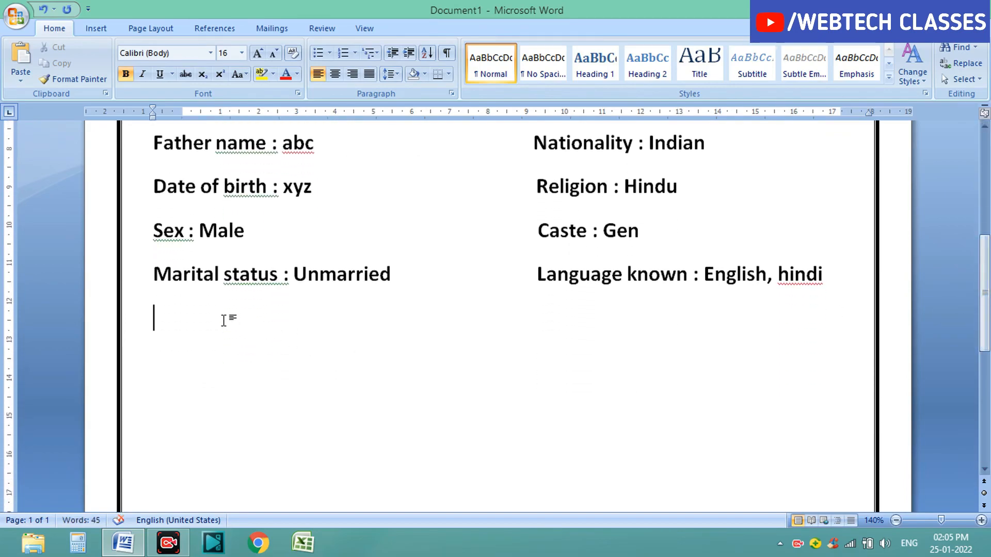
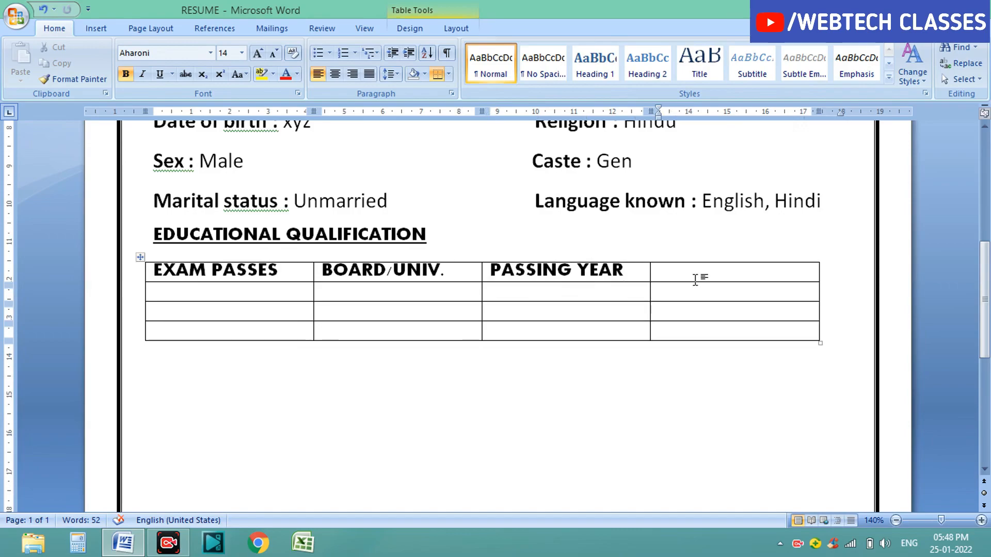
Step: Type PERCENTAGE as the fourth column header and enlarge the height of the table's body rows
{"action": "type", "text": "PERCENY"}
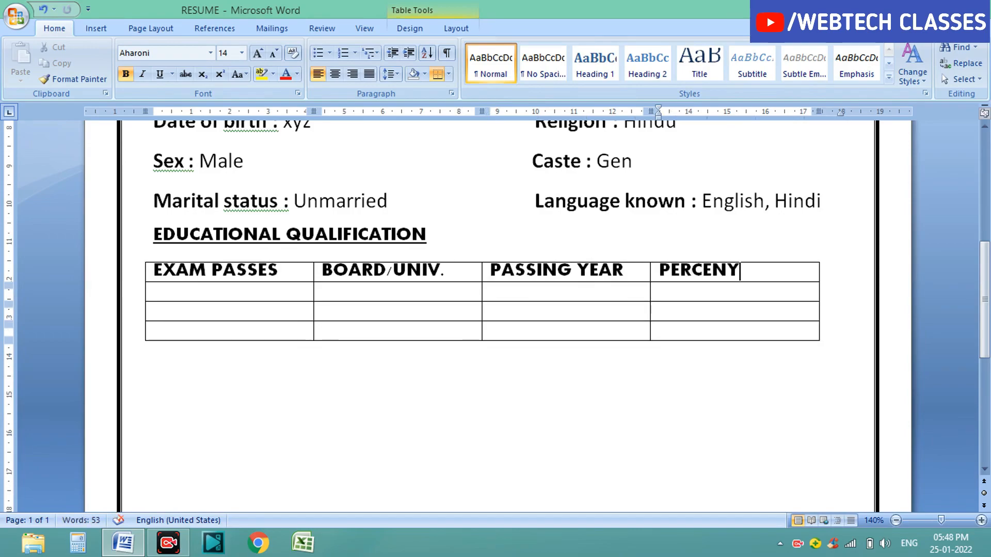
{"action": "key", "text": "BackSpace"}
{"action": "type", "text": "TAGE"}
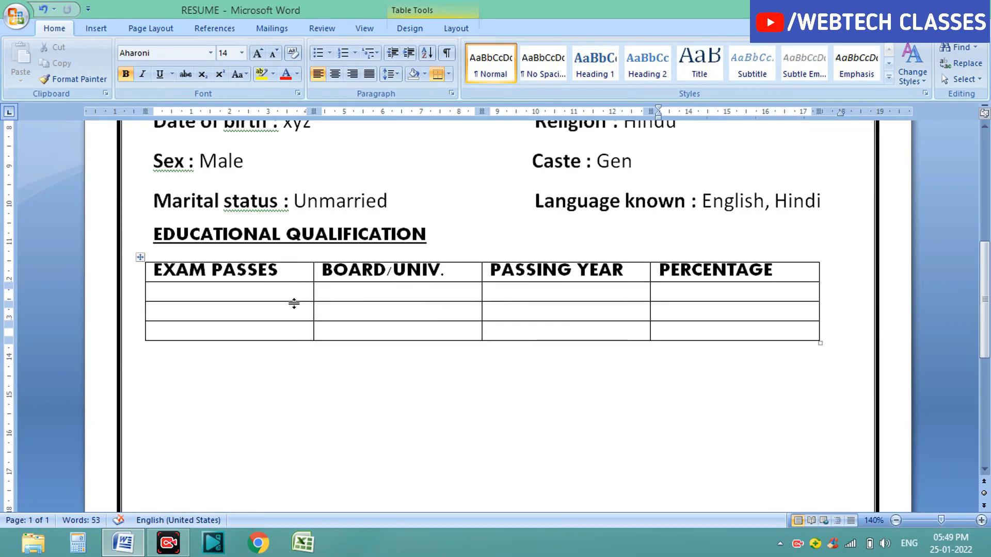
{"action": "left_click_drag", "start_coordinate": [294, 303], "coordinate": [305, 366]}
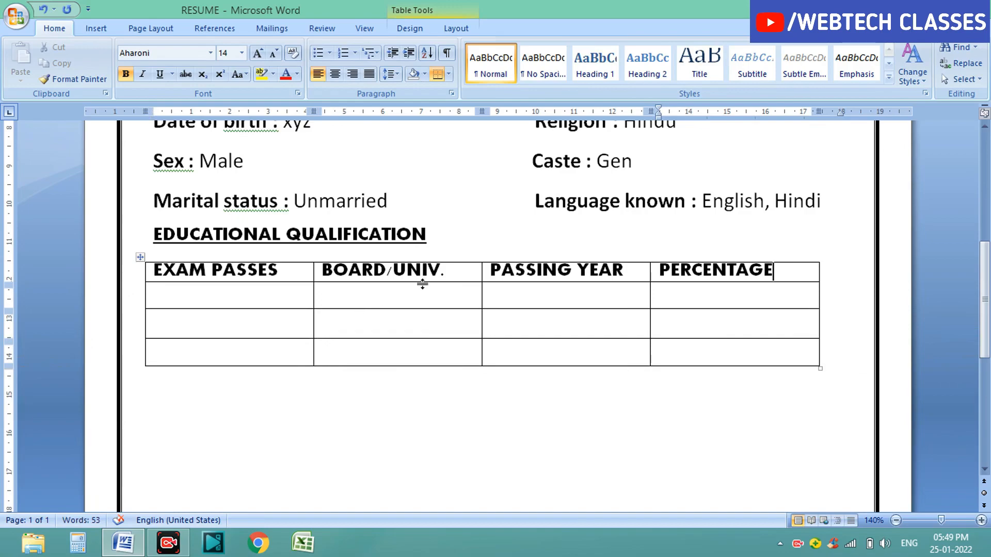
{"action": "left_click_drag", "start_coordinate": [422, 283], "coordinate": [422, 288]}
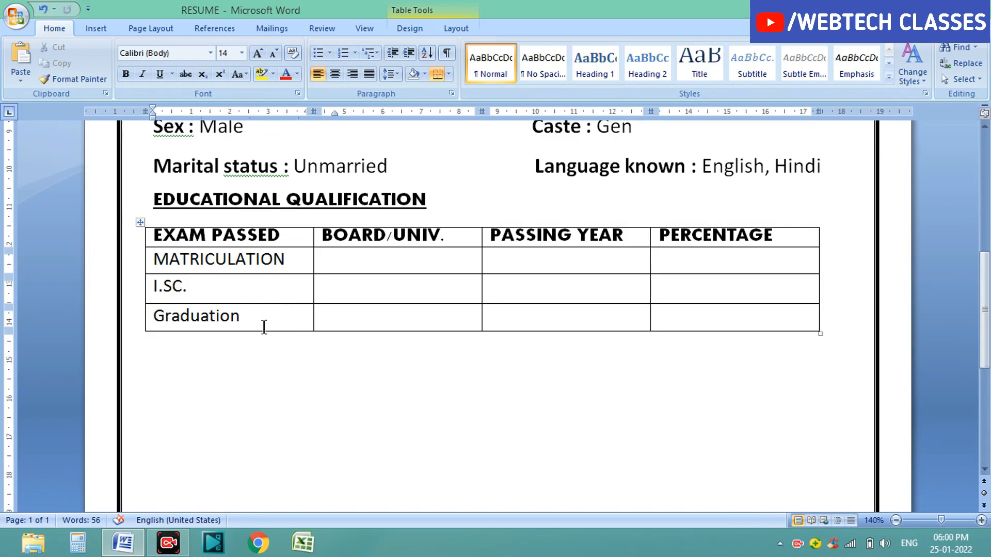
{"action": "left_click", "coordinate": [373, 262]}
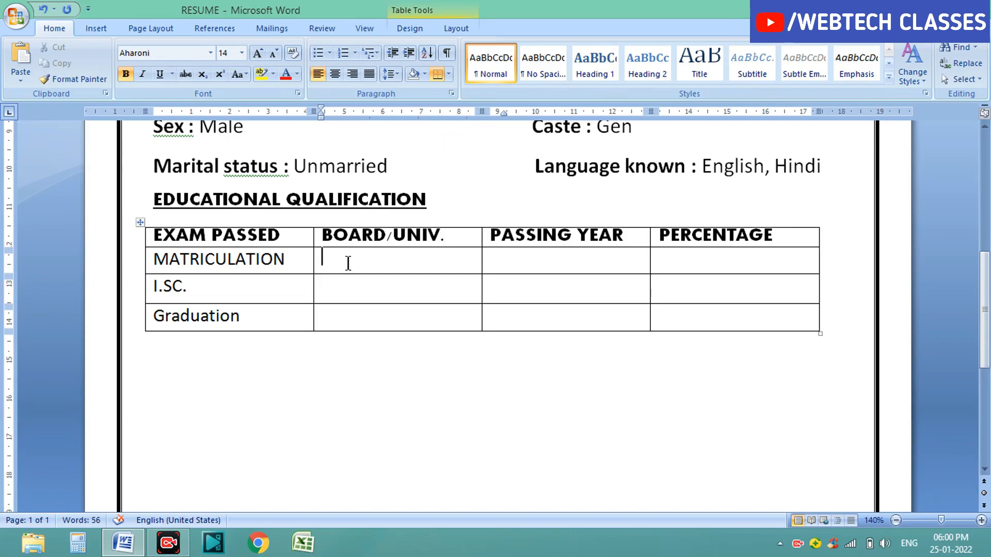
{"action": "left_click_drag", "start_coordinate": [348, 263], "coordinate": [349, 313]}
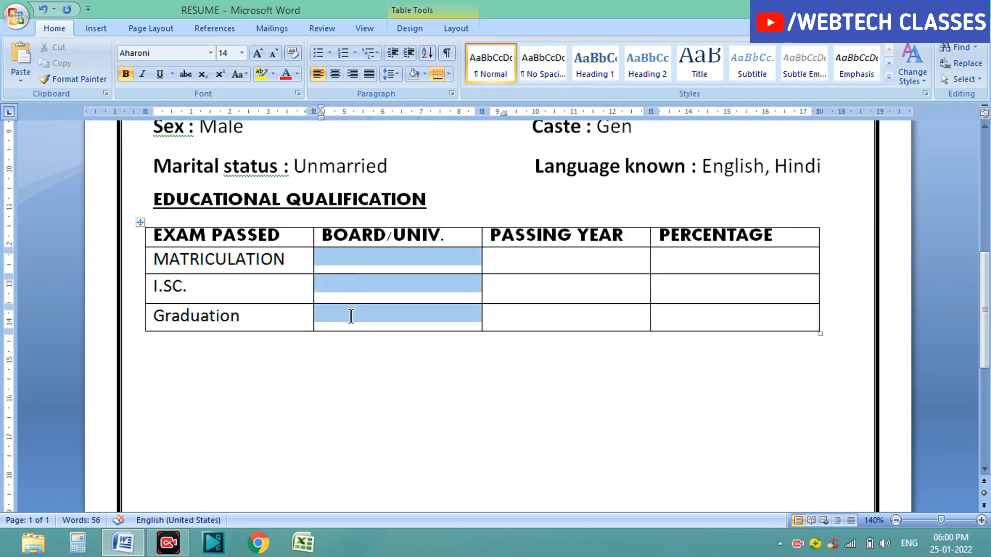
{"action": "left_click", "coordinate": [536, 259]}
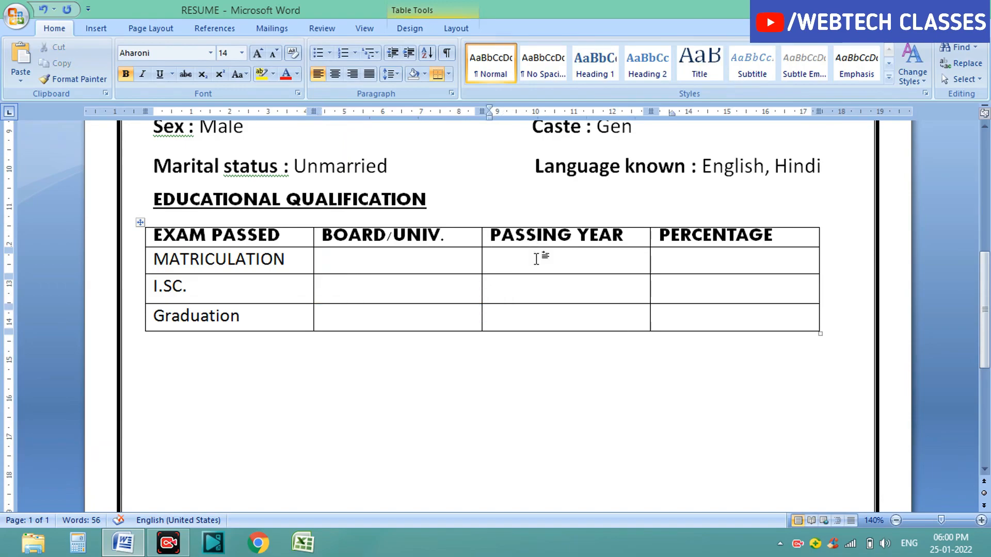
{"action": "left_click", "coordinate": [544, 283]}
{"action": "left_click", "coordinate": [552, 326]}
{"action": "left_click_drag", "start_coordinate": [545, 258], "coordinate": [549, 322]}
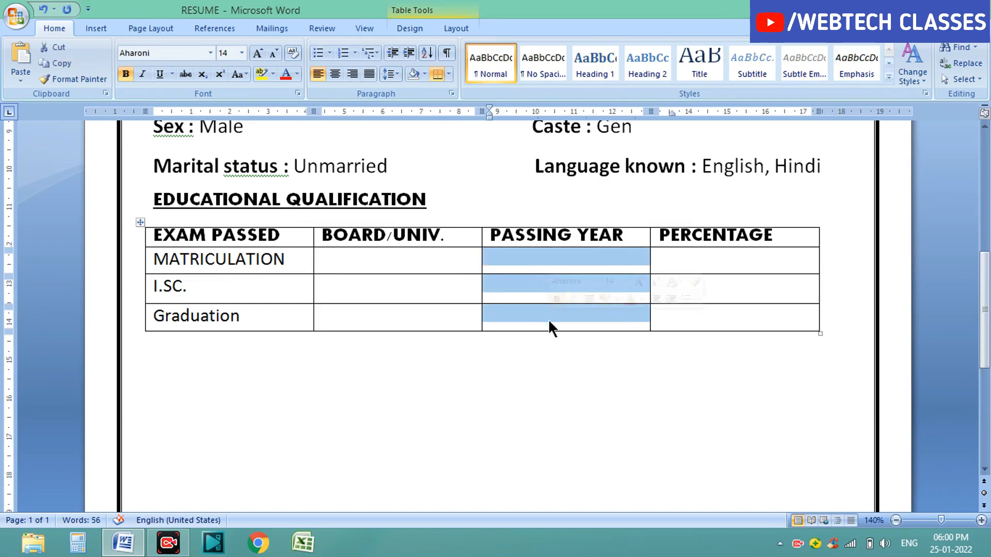
{"action": "left_click", "coordinate": [688, 259]}
{"action": "left_click_drag", "start_coordinate": [688, 259], "coordinate": [695, 315]}
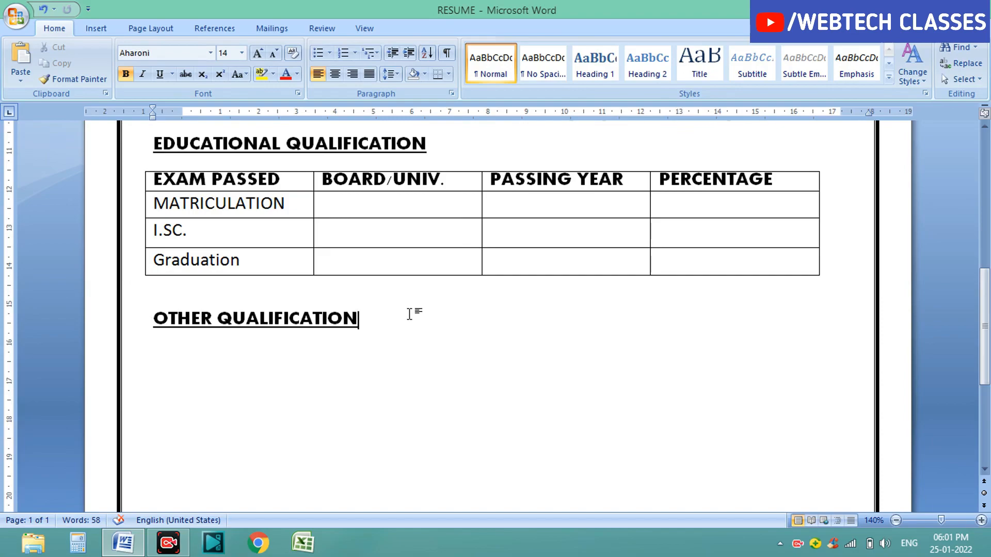
Step: Add a line below OTHER QUALIFICATION and format the DIPLOMA IN COMPUTER APPLICATION line as a bulleted item
{"action": "key", "text": "Return"}
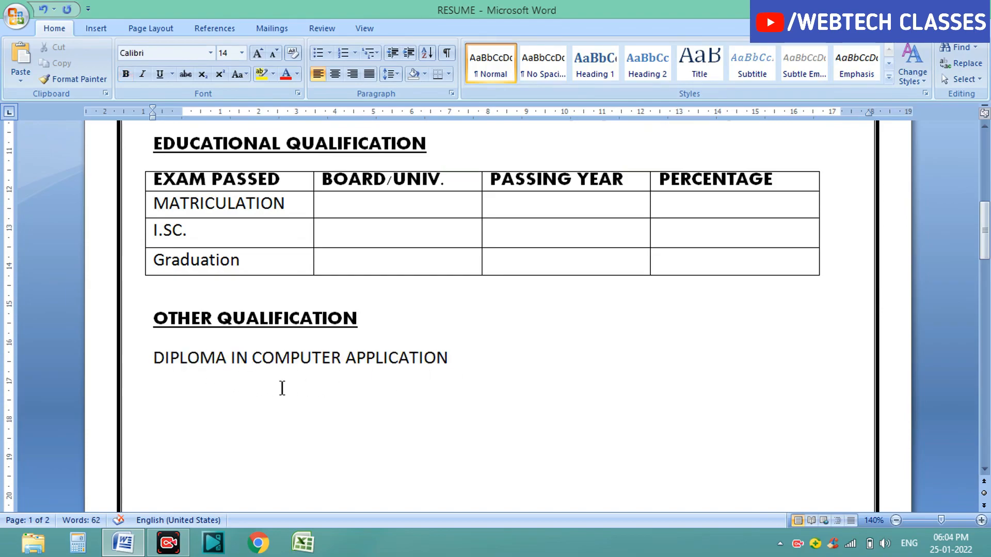
{"action": "key", "text": "Home"}
{"action": "left_click", "coordinate": [329, 53]}
{"action": "left_click", "coordinate": [361, 89]}
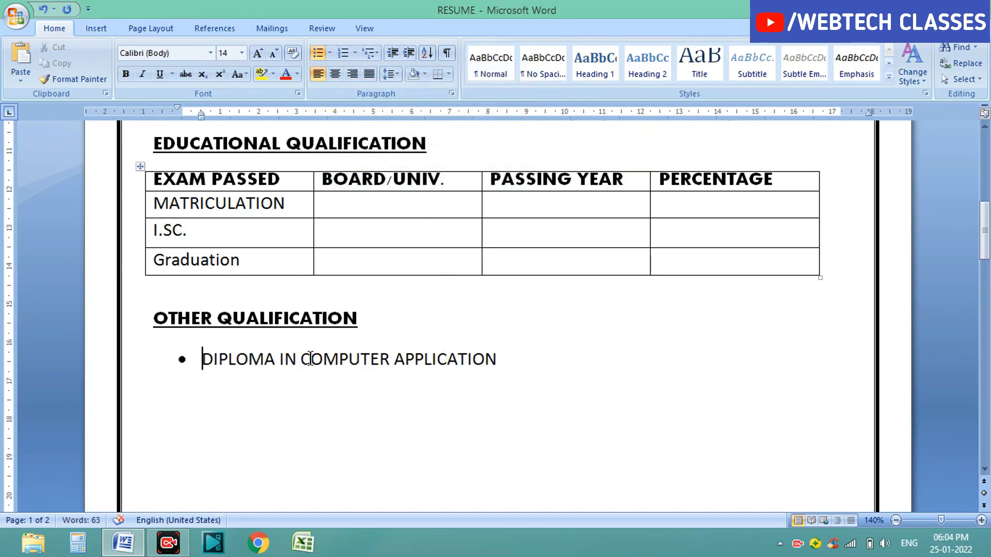
Step: Add a second bullet item HARDWARE AND NETWORKING below the diploma line
{"action": "left_click", "coordinate": [528, 361]}
{"action": "key", "text": "Return"}
{"action": "type", "text": "HARWARE"}
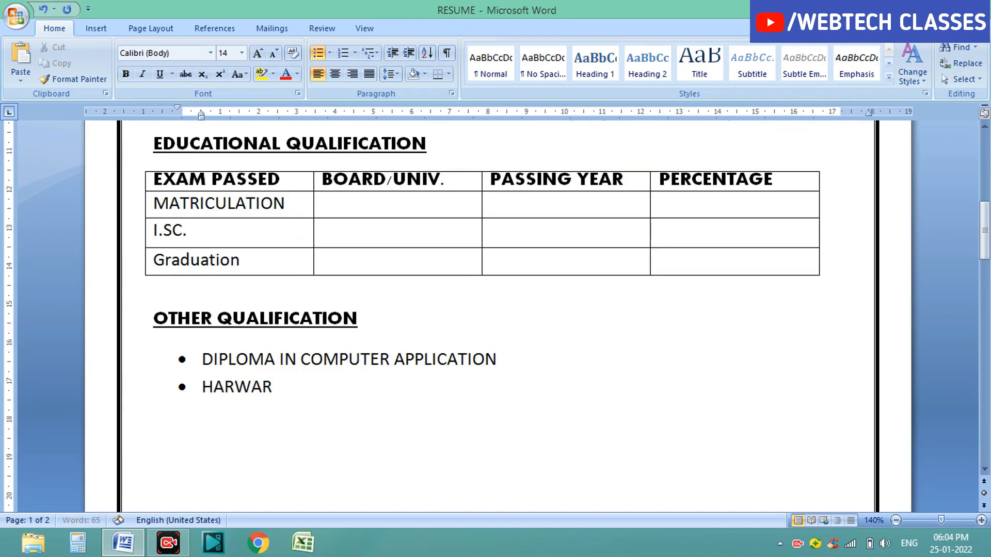
{"action": "key", "text": "BackSpace"}
{"action": "key", "text": "BackSpace"}
{"action": "key", "text": "BackSpace"}
{"action": "key", "text": "BackSpace"}
{"action": "type", "text": "DWARE "}
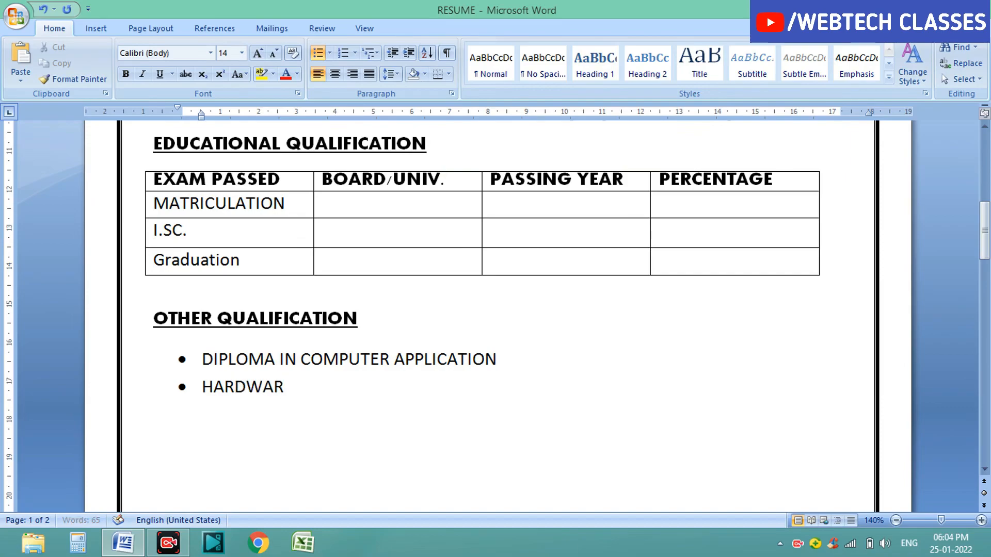
{"action": "type", "text": "AND NET"}
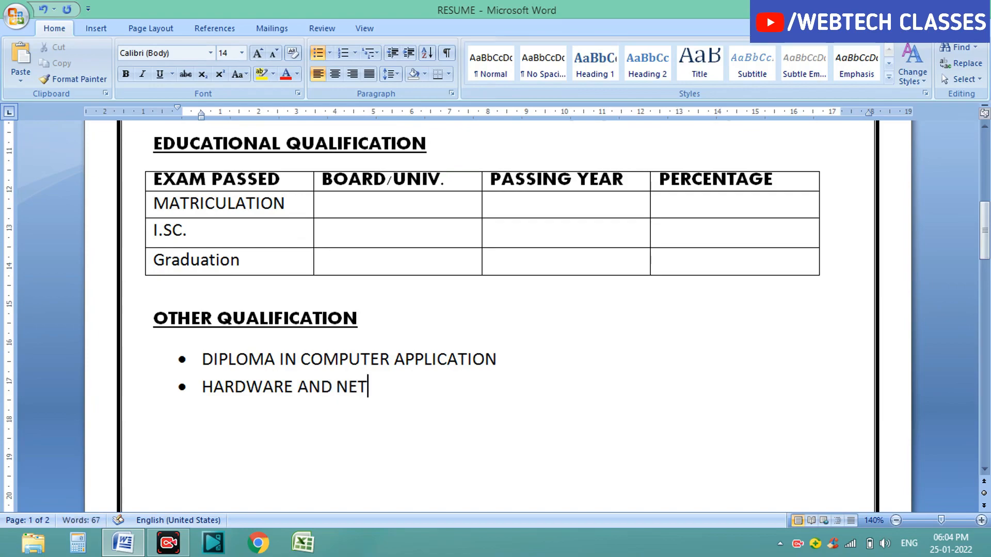
{"action": "type", "text": "WORKI"}
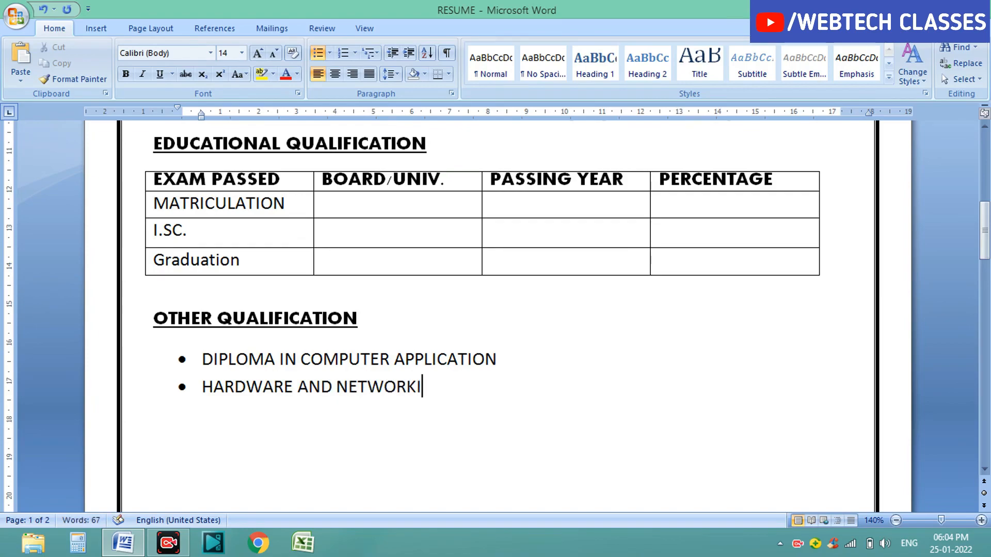
{"action": "type", "text": "NG"}
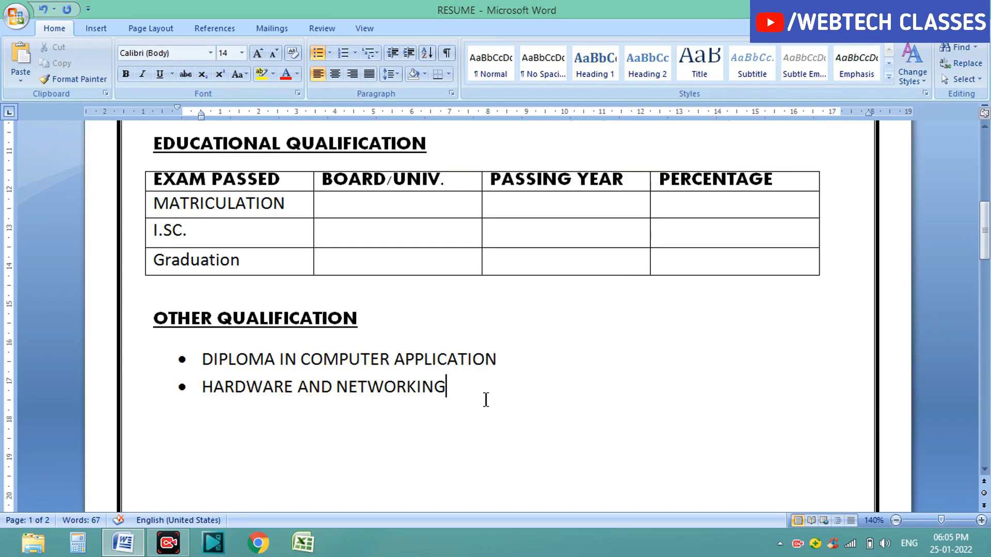
Step: End the bulleted list, leave a blank line below it and center-align the next paragraph
{"action": "key", "text": "Return"}
{"action": "key", "text": "BackSpace"}
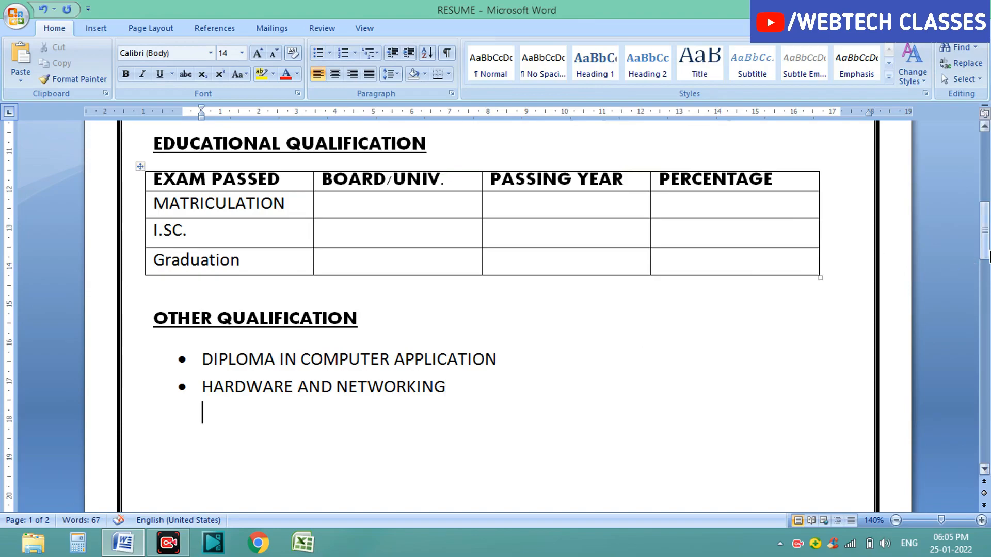
{"action": "left_click_drag", "start_coordinate": [986, 249], "coordinate": [987, 273]}
{"action": "left_click", "coordinate": [331, 331]}
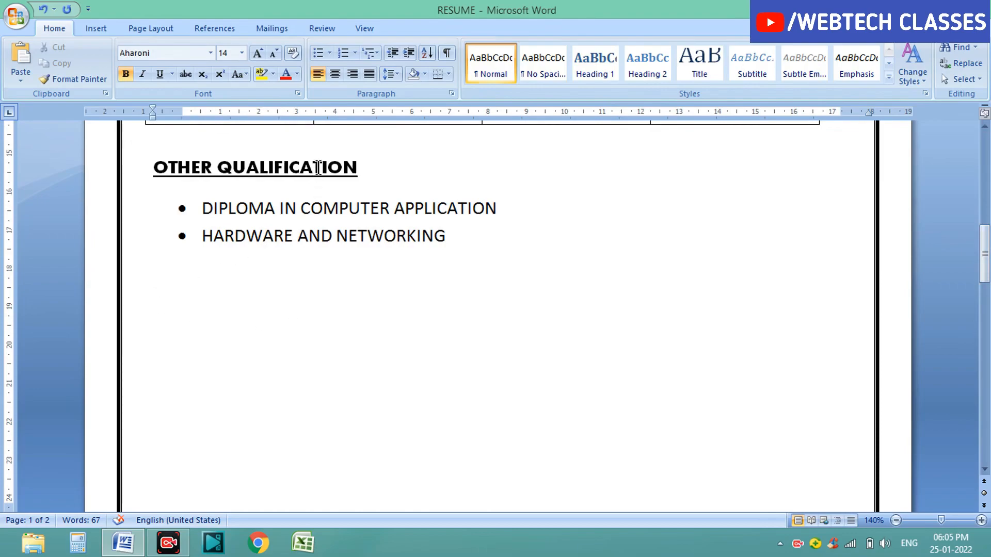
{"action": "left_click", "coordinate": [334, 78]}
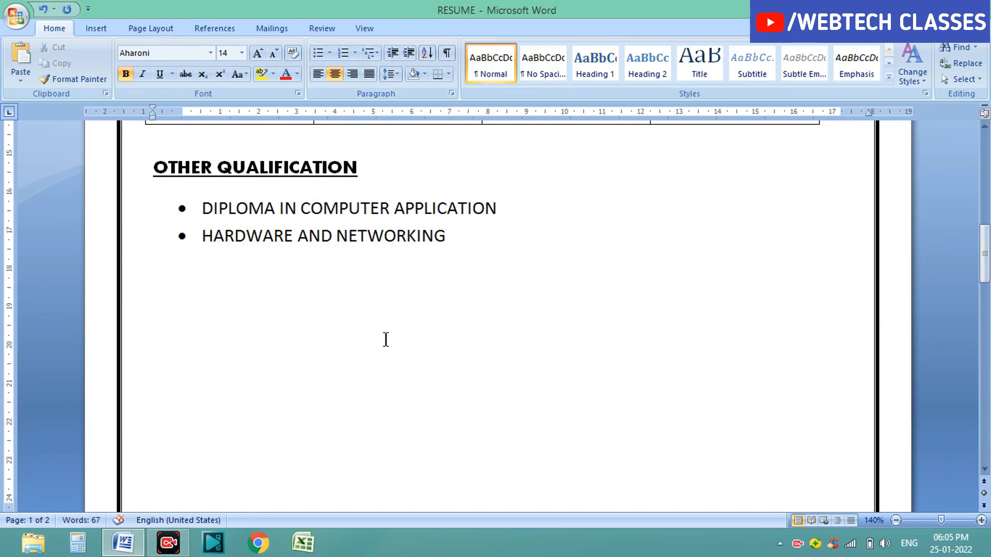
Step: Type the centered heading DECLARATIONS and start a new left-aligned line below it
{"action": "type", "text": "DECLA"}
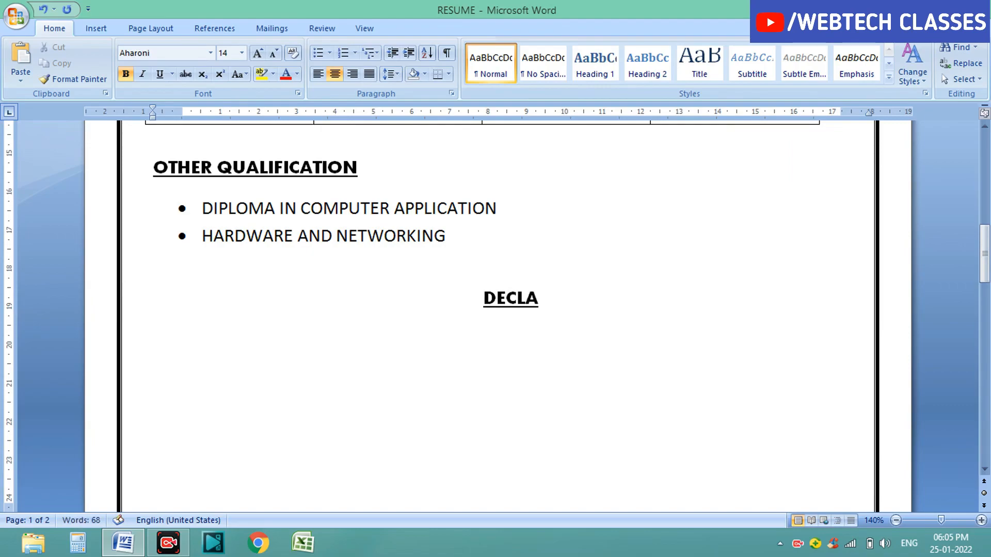
{"action": "type", "text": "RA"}
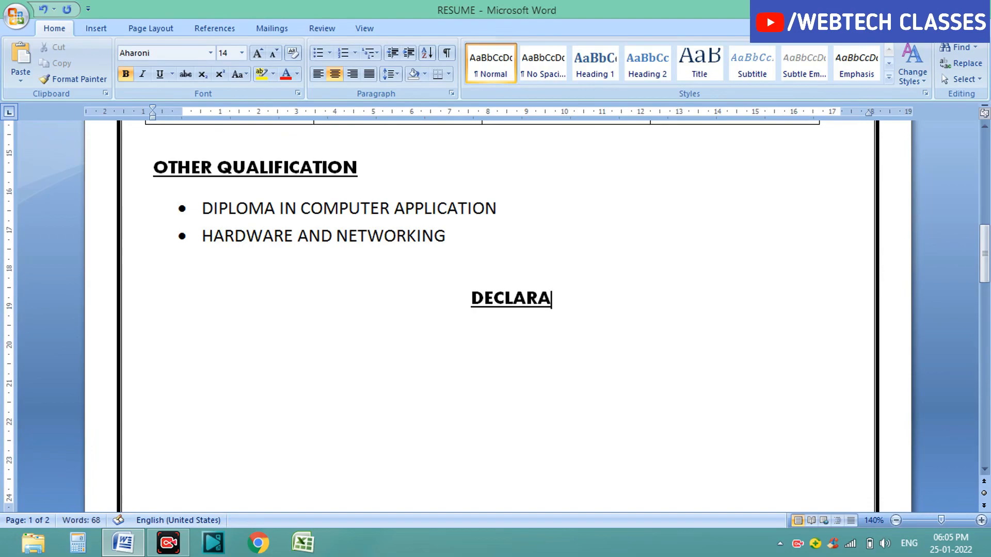
{"action": "type", "text": "TIONS"}
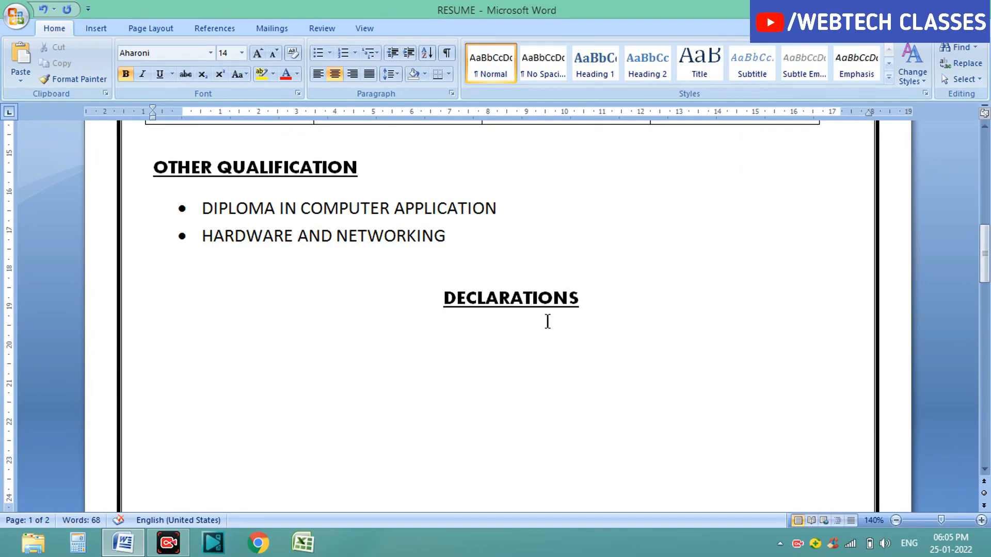
{"action": "key", "text": "Return"}
{"action": "left_click", "coordinate": [317, 75]}
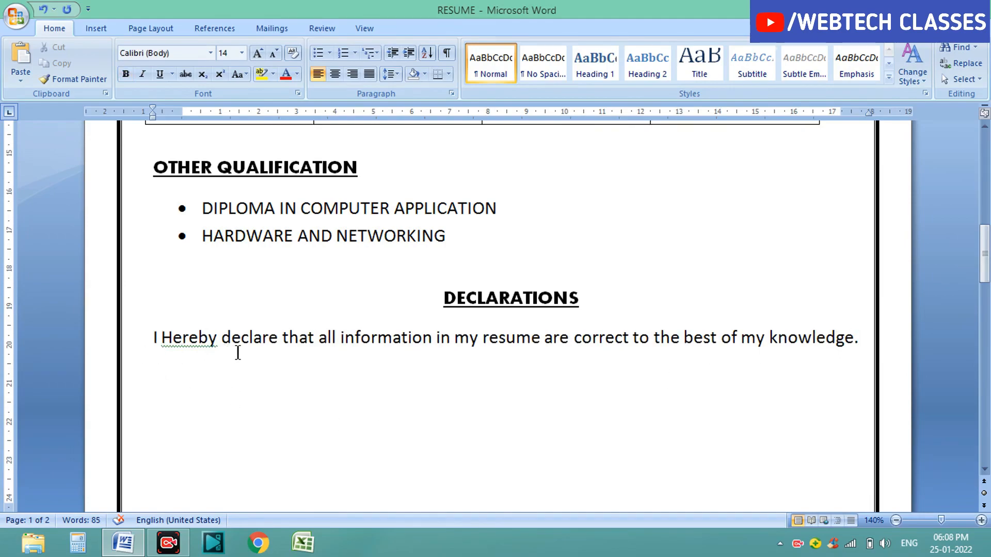
{"action": "left_click_drag", "start_coordinate": [154, 338], "coordinate": [846, 357]}
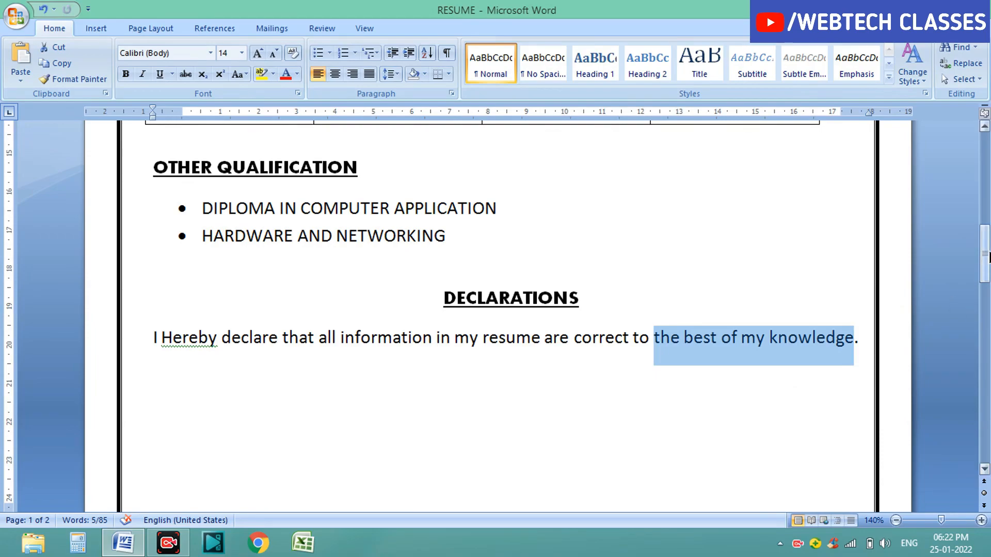
{"action": "scroll", "coordinate": [638, 374], "scroll_direction": "down", "scroll_amount": 3}
{"action": "left_click", "coordinate": [638, 373]}
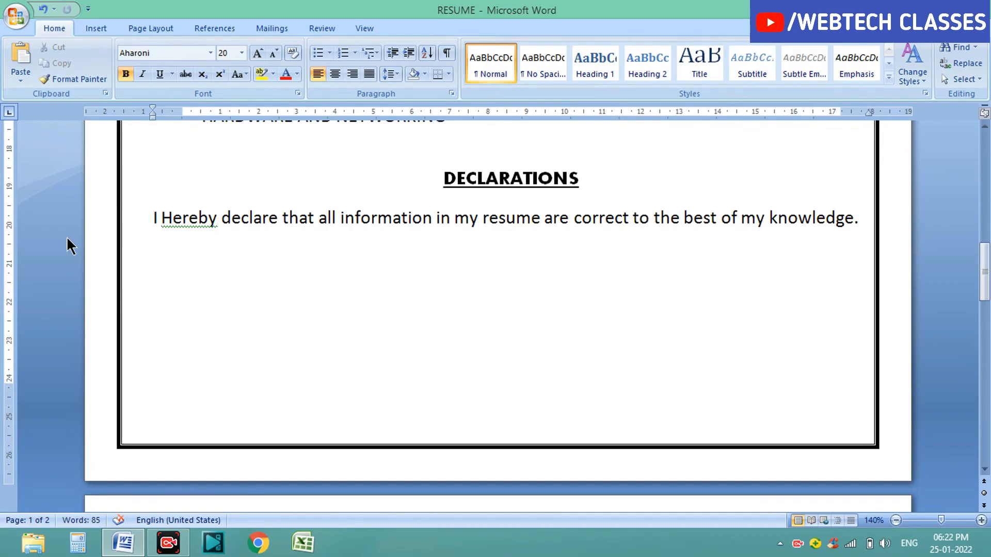
Step: Draw a horizontal signature line about 8.8 cm long at the lower right below the declaration text
{"action": "left_click", "coordinate": [101, 21]}
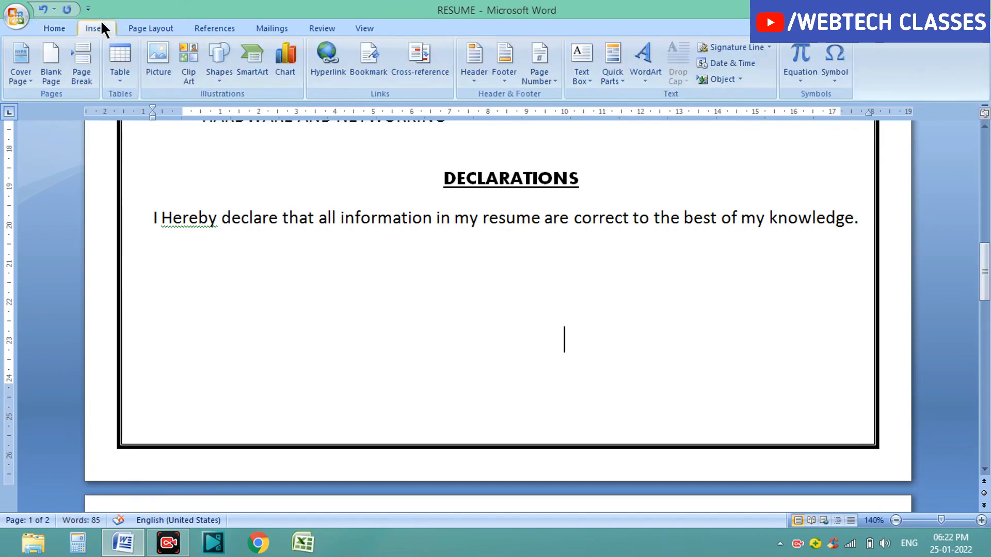
{"action": "left_click", "coordinate": [211, 81]}
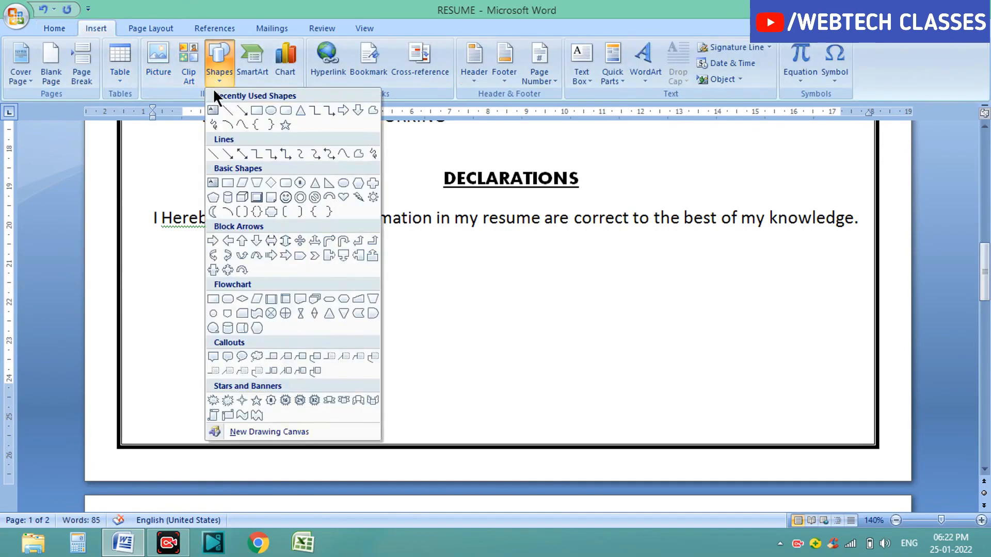
{"action": "left_click", "coordinate": [229, 110]}
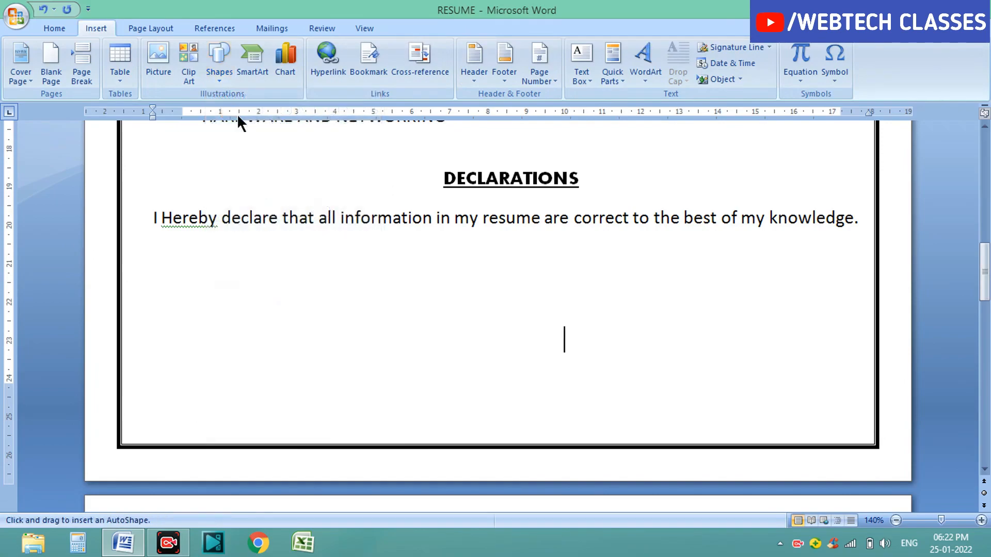
{"action": "left_click_drag", "start_coordinate": [529, 334], "coordinate": [864, 336]}
{"action": "key", "text": "super+c"}
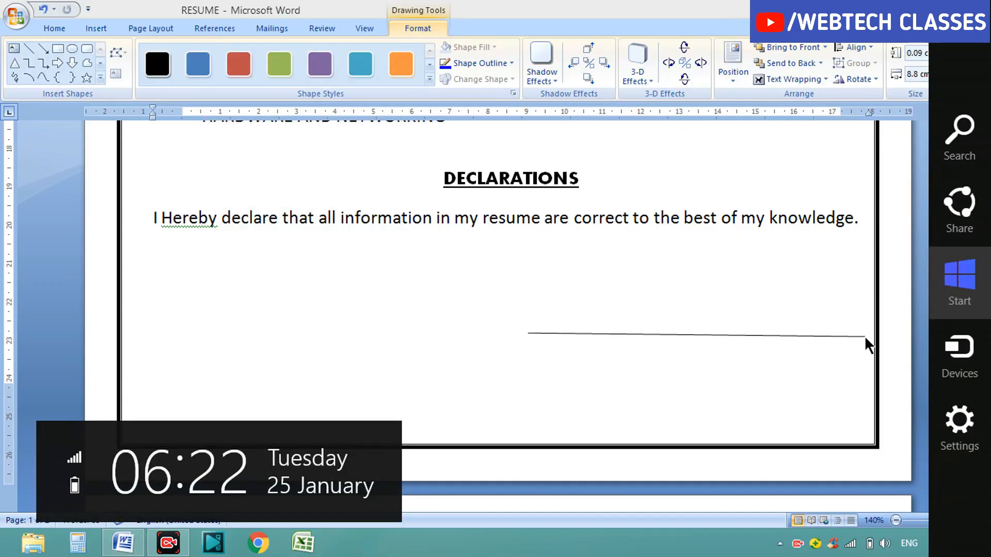
{"action": "key", "text": "super"}
{"action": "left_click", "coordinate": [117, 467]}
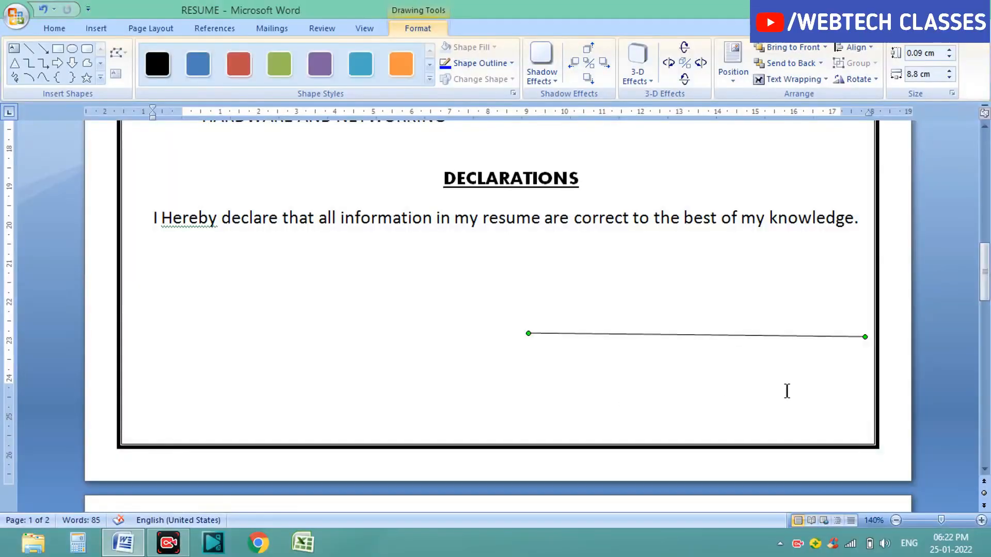
{"action": "left_click_drag", "start_coordinate": [865, 338], "coordinate": [864, 333]}
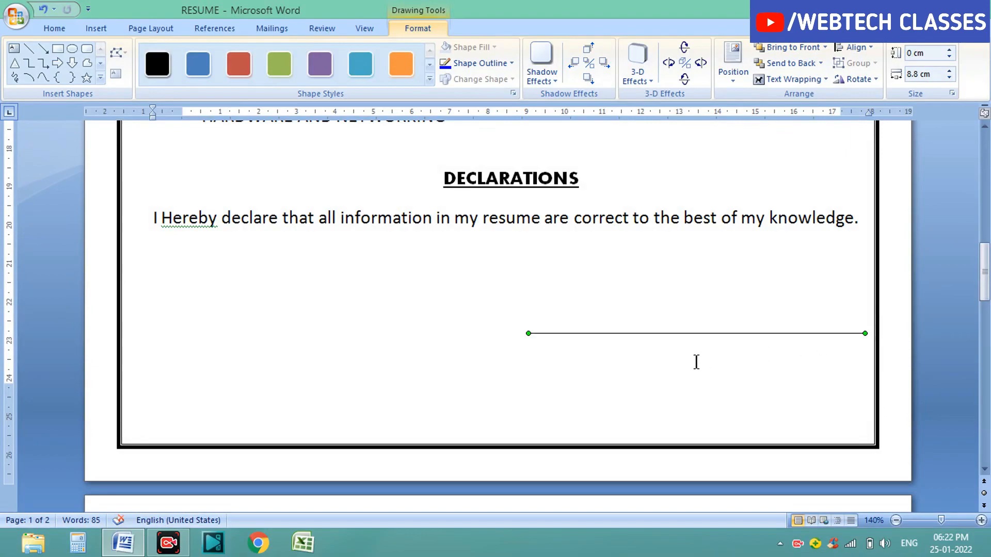
{"action": "left_click", "coordinate": [596, 358]}
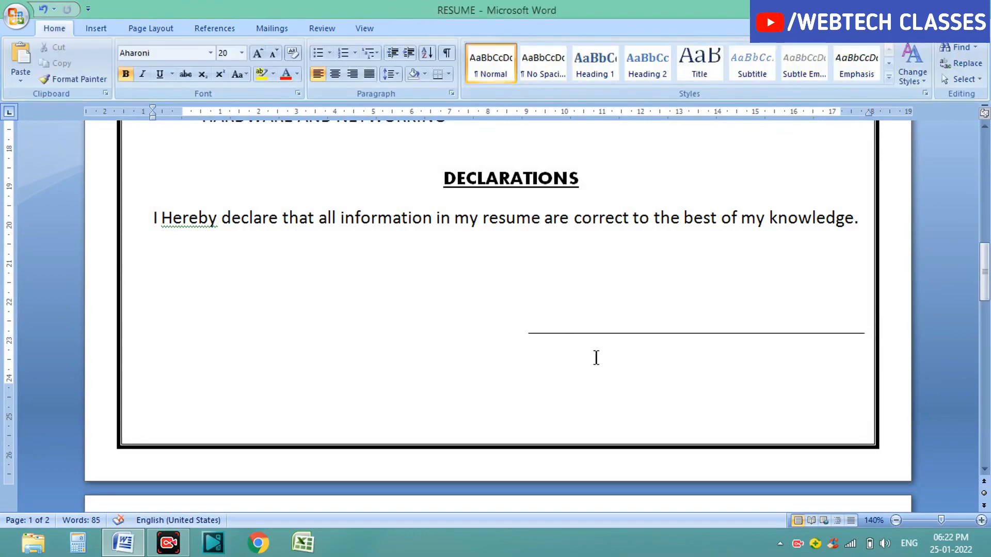
{"action": "type", "text": "S"}
{"action": "key", "text": "BackSpace"}
{"action": "key", "text": "Return"}
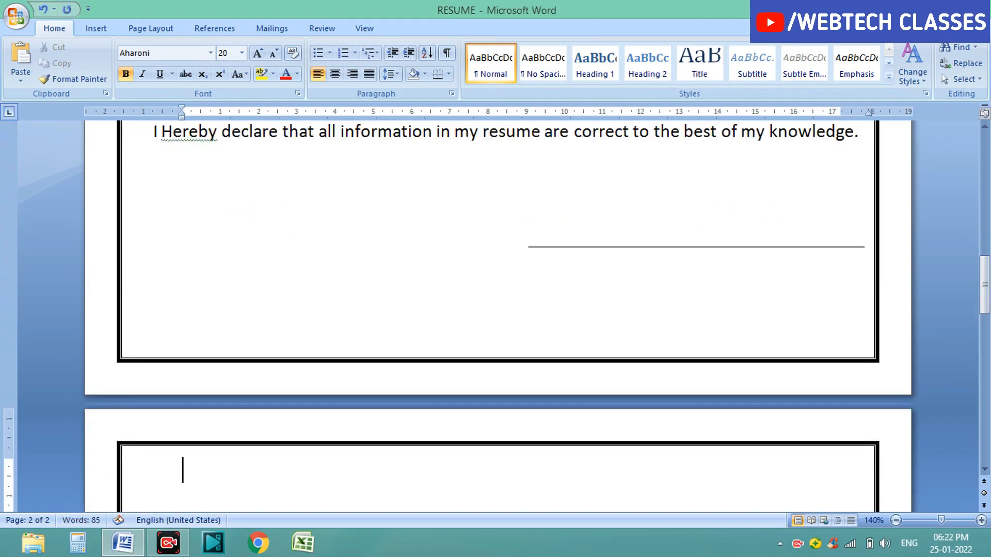
{"action": "key", "text": "ctrl+z"}
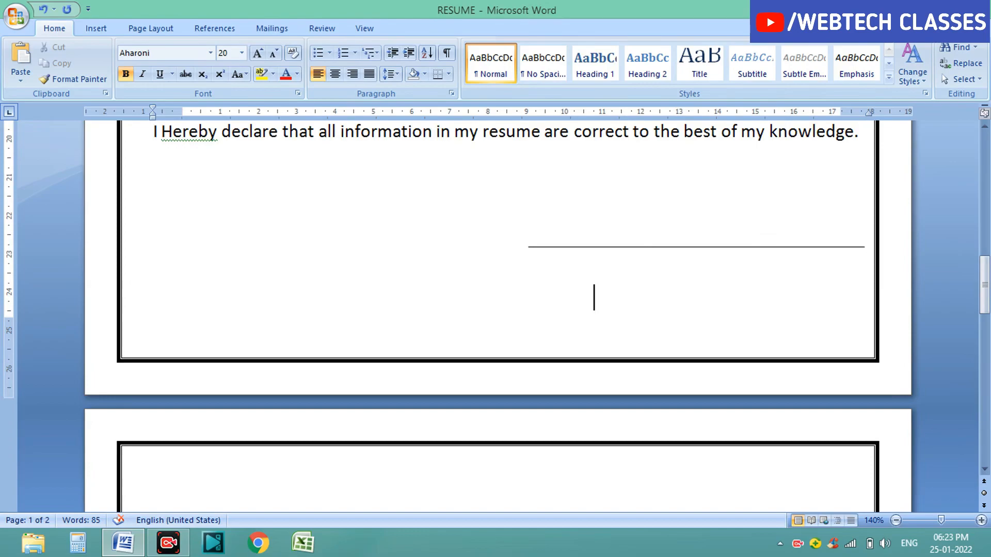
Step: Type SIGNATURE centered under the signature line
{"action": "type", "text": "SIGNAT"}
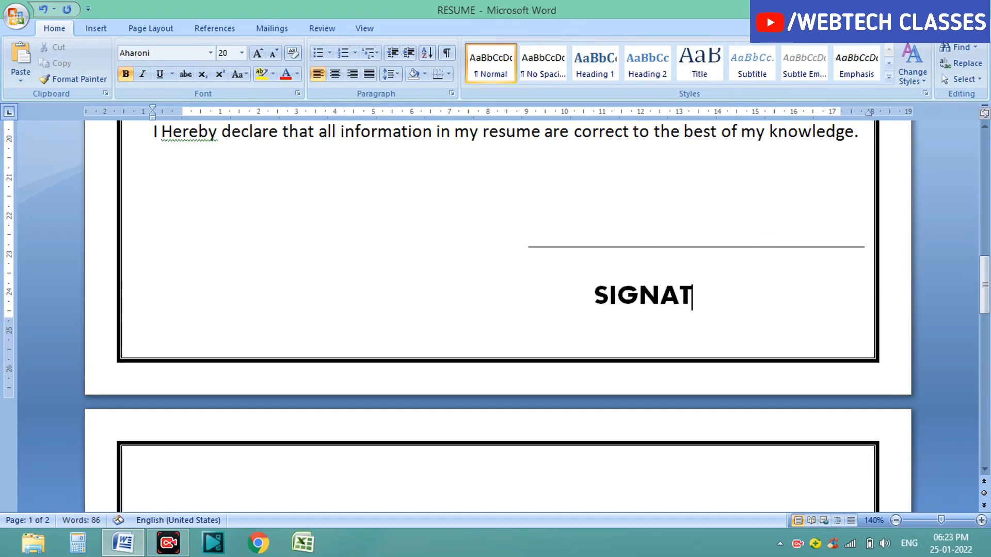
{"action": "type", "text": "URE"}
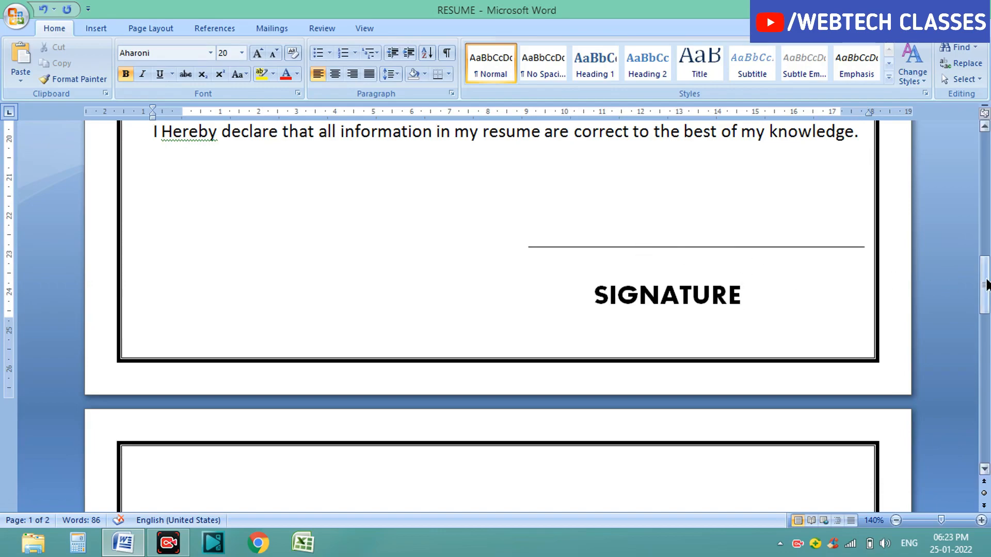
{"action": "left_click_drag", "start_coordinate": [986, 284], "coordinate": [986, 198]}
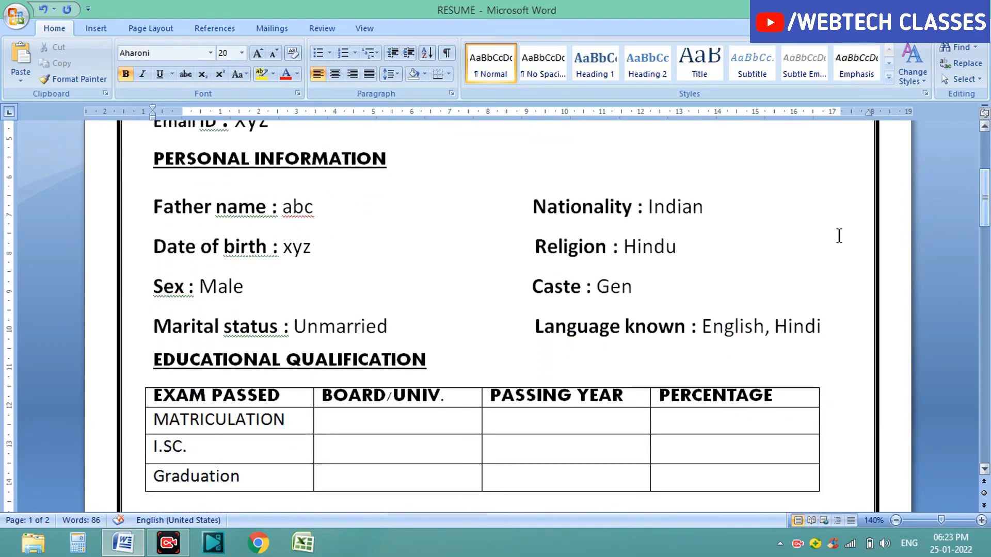